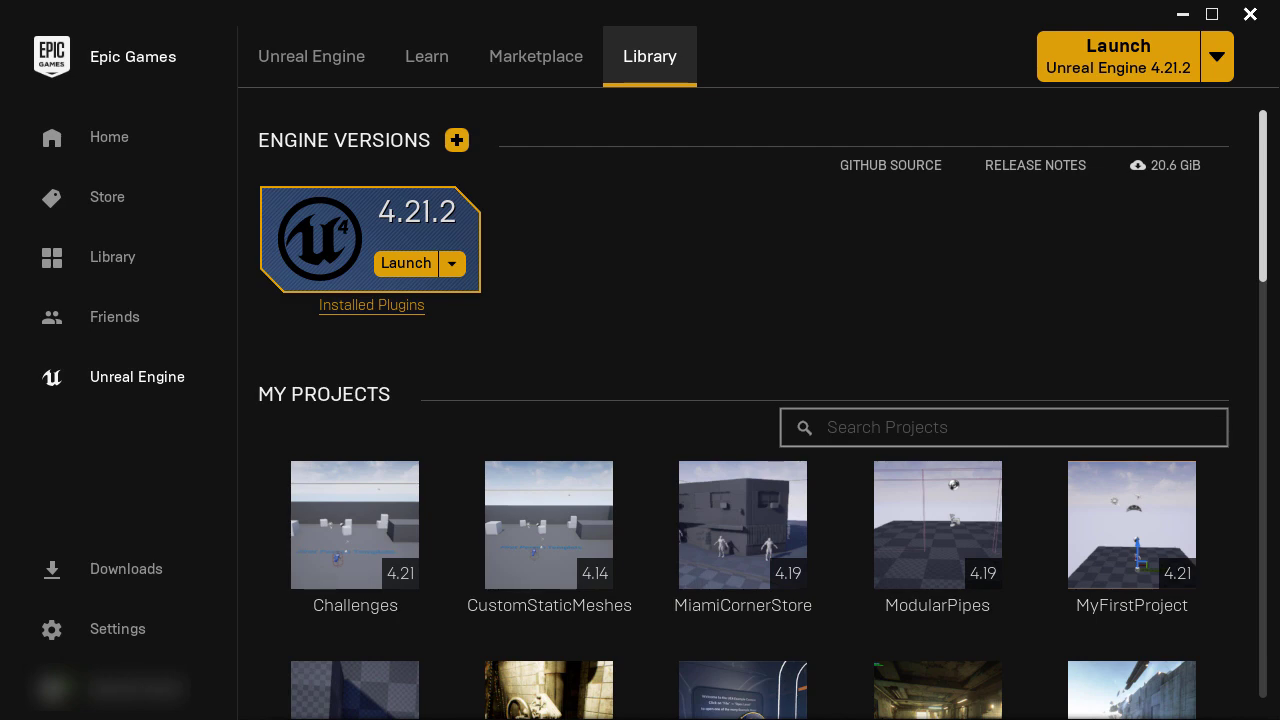
Look over the Vault section of the library and check the current vault cache folder path in the launcher settings.
left_click_drag(1268, 172, 1266, 428)
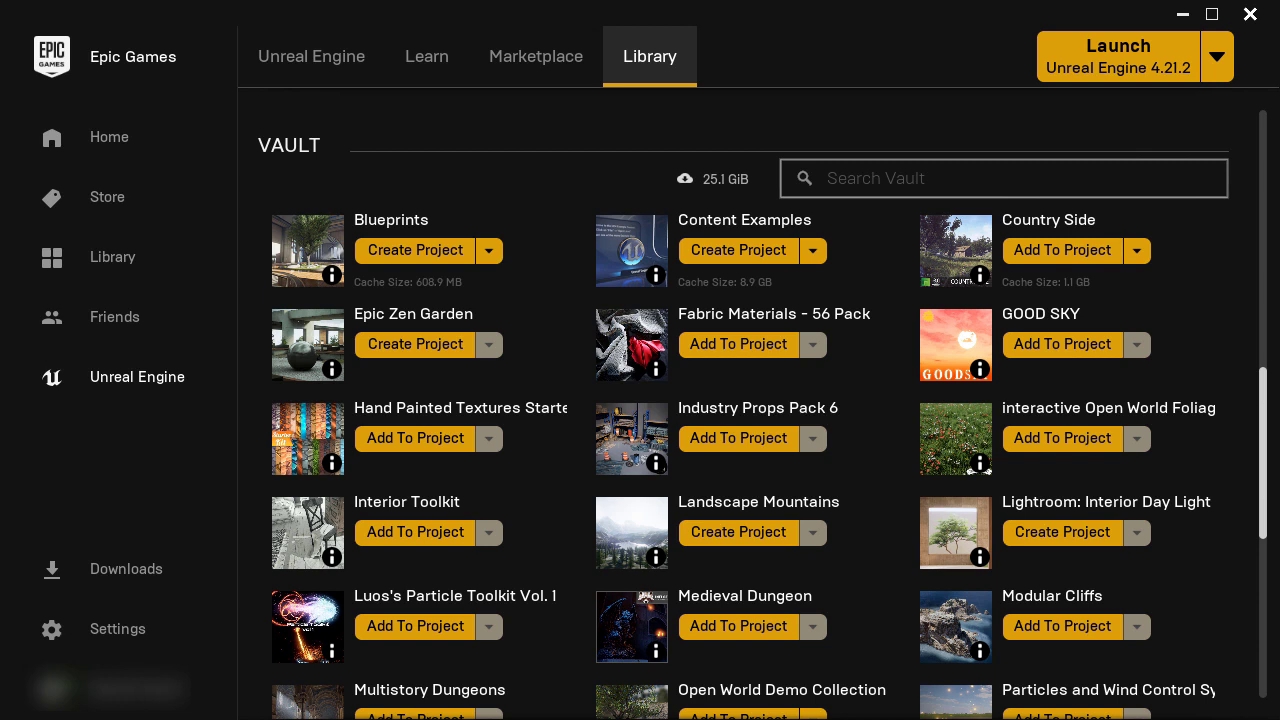
mouse_move(711, 185)
left_click(118, 630)
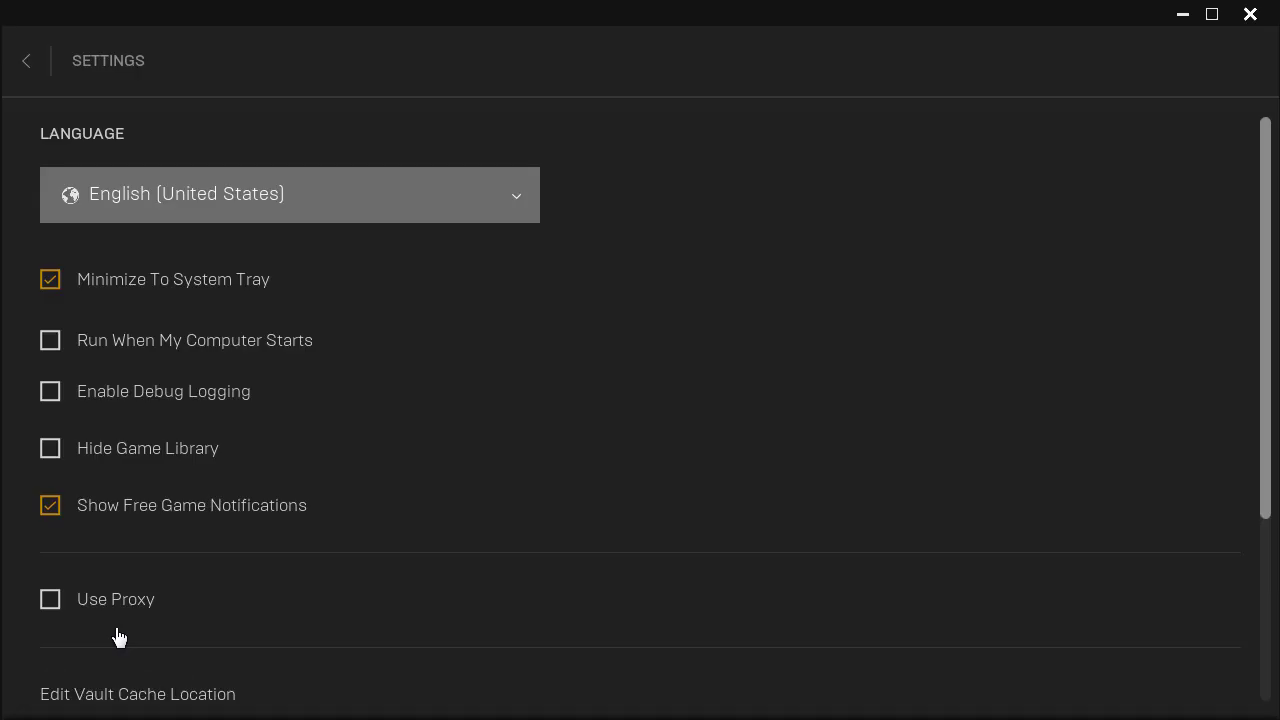
left_click_drag(1262, 177, 1269, 341)
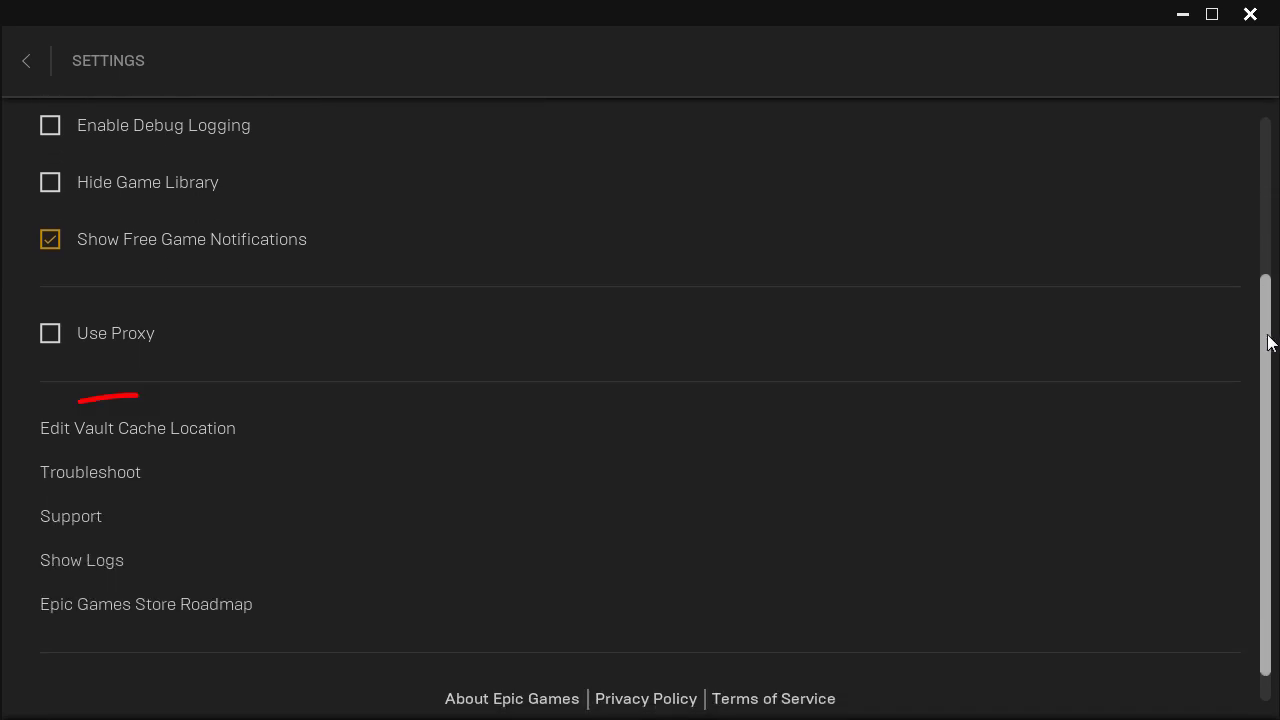
left_click(148, 430)
left_click_drag(411, 369, 1010, 380)
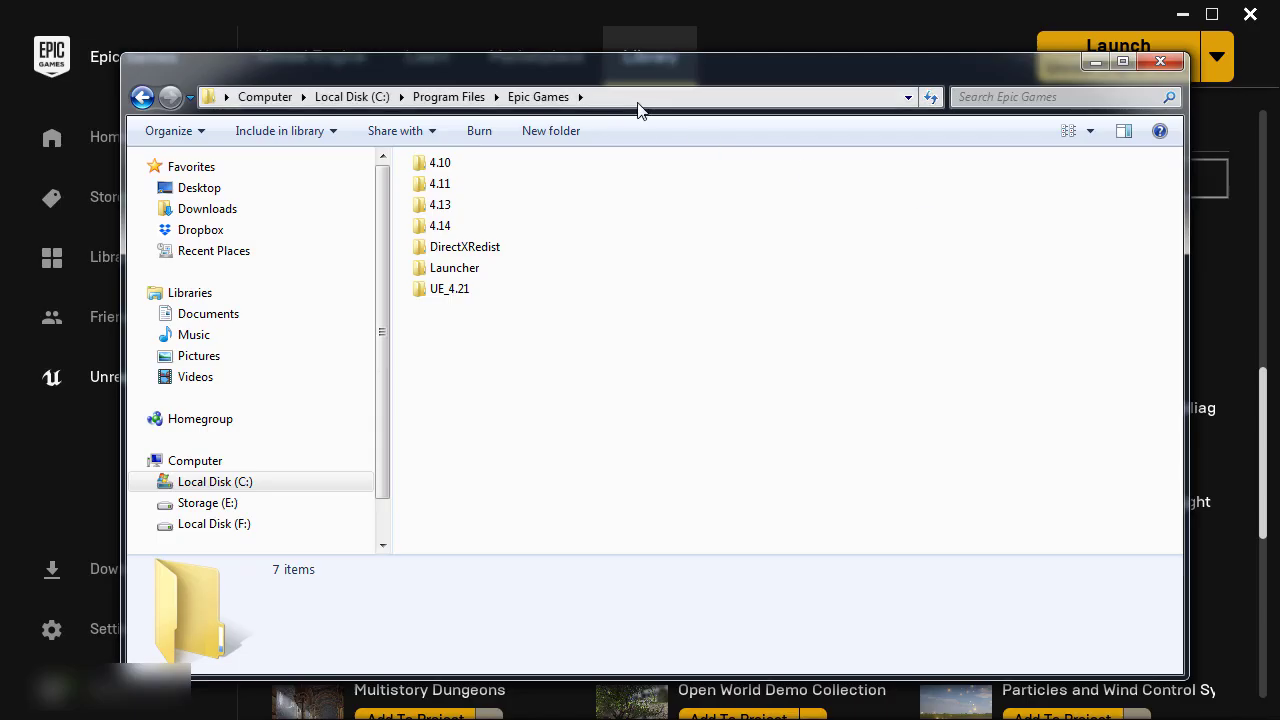
In Windows Explorer, open the Launcher\VaultCache folder inside C:\Program Files\Epic Games.
left_click(626, 96)
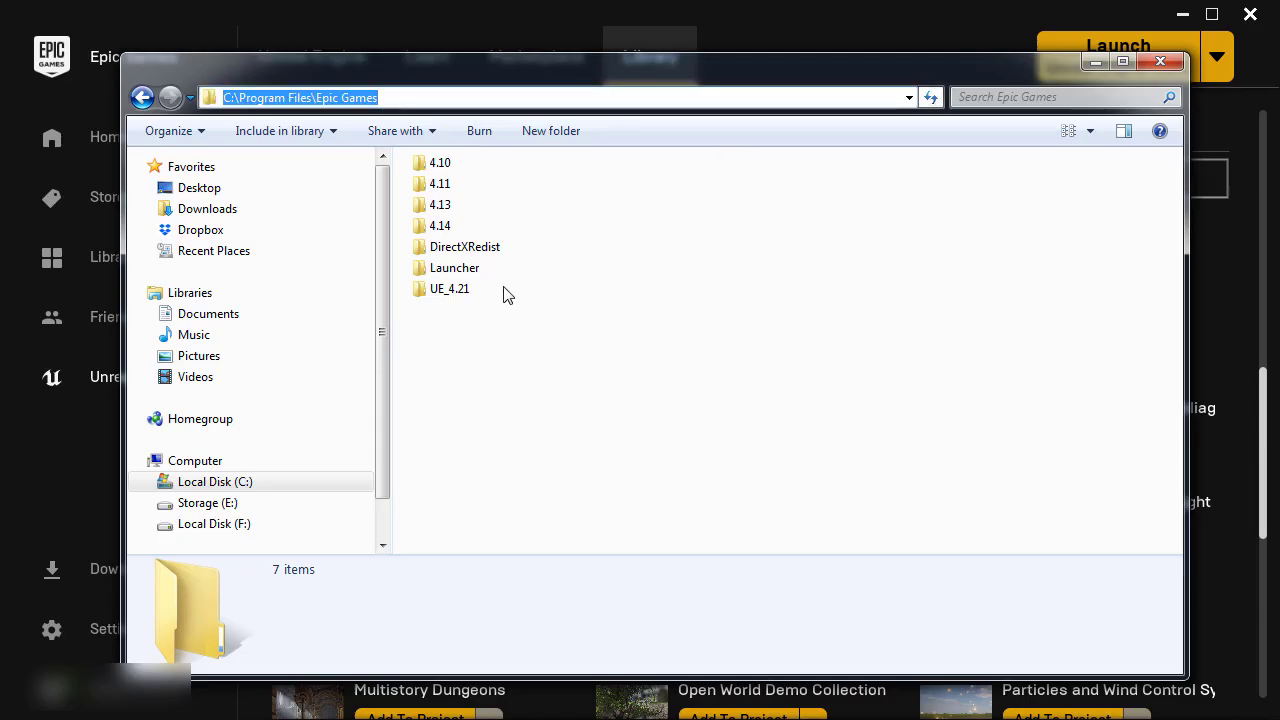
double_click(460, 268)
double_click(483, 230)
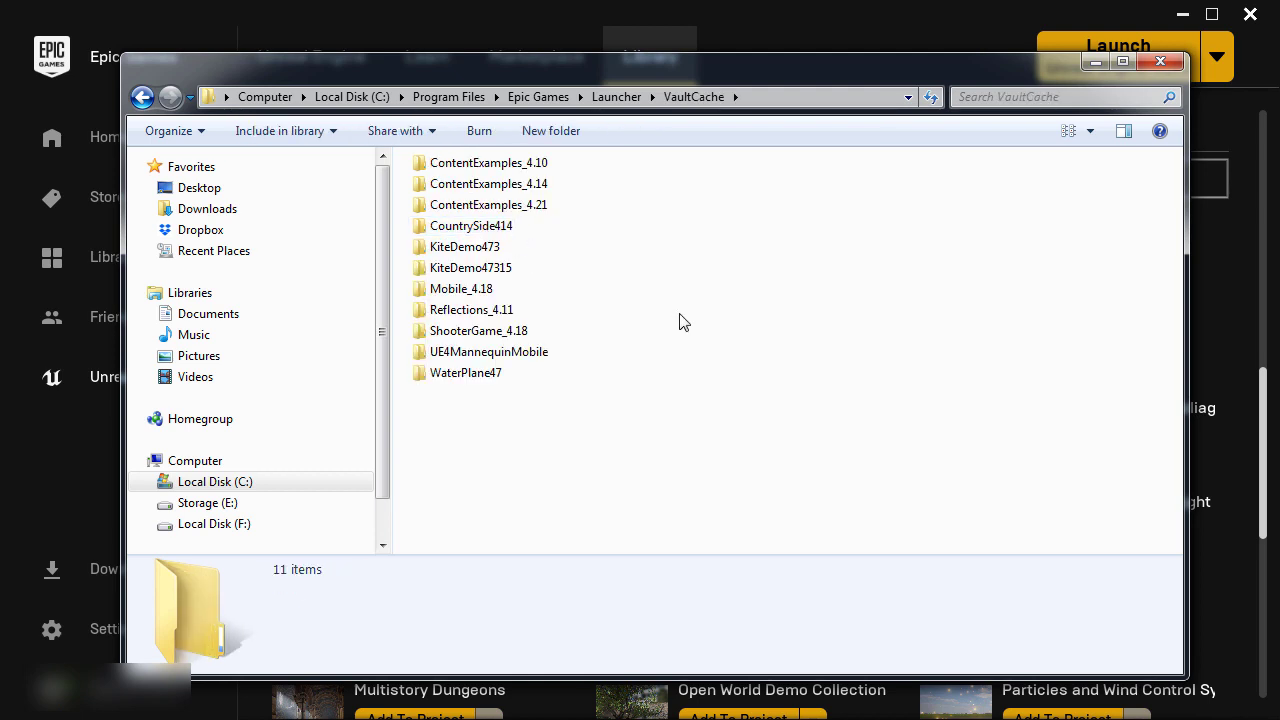
Check the combined size of all asset folders in VaultCache, closing their properties when done.
left_click_drag(722, 418, 453, 168)
right_click(453, 168)
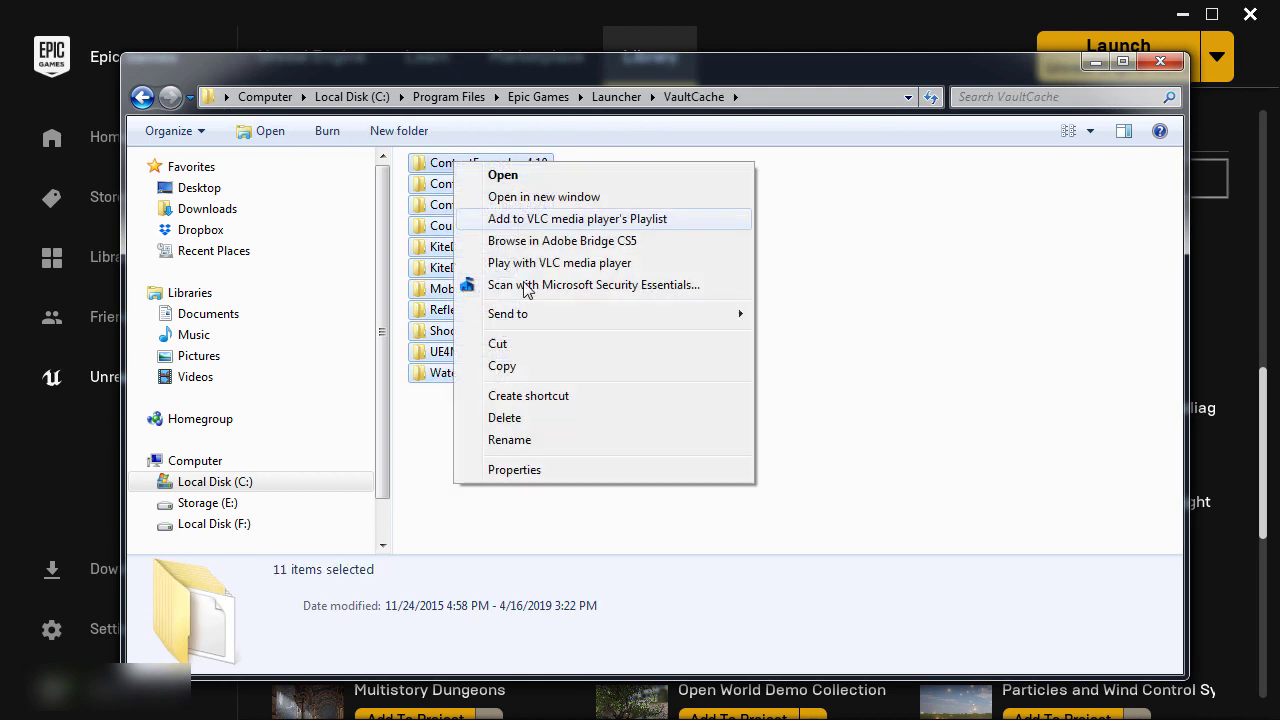
left_click(554, 470)
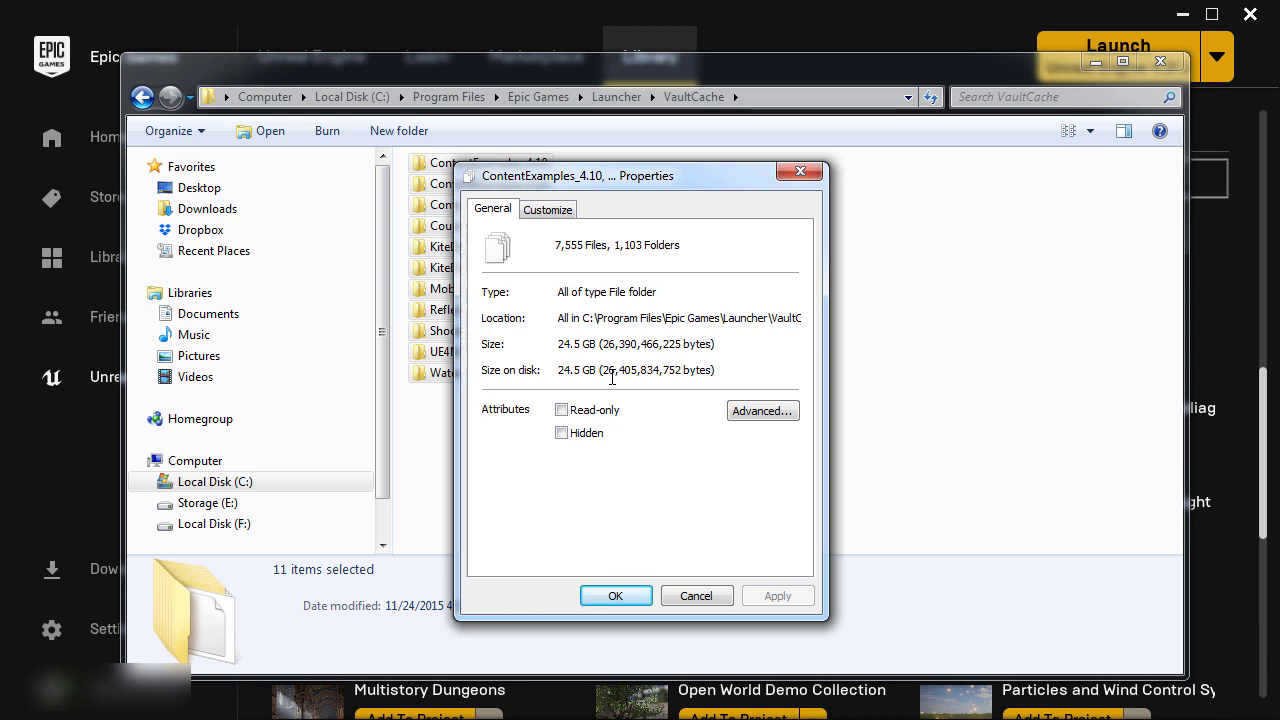
left_click(799, 175)
left_click(799, 183)
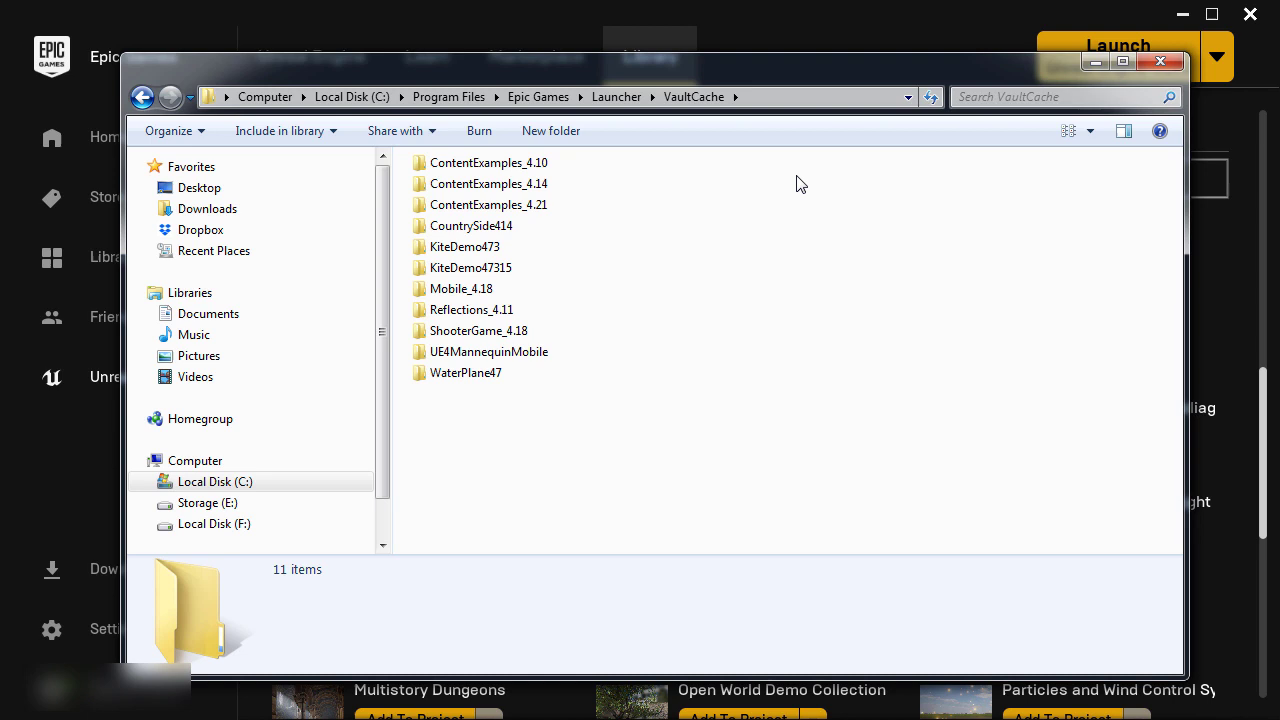
Switch to the Epic Games Launcher and start browsing for a different vault cache location in its settings.
key("alt+Tab")
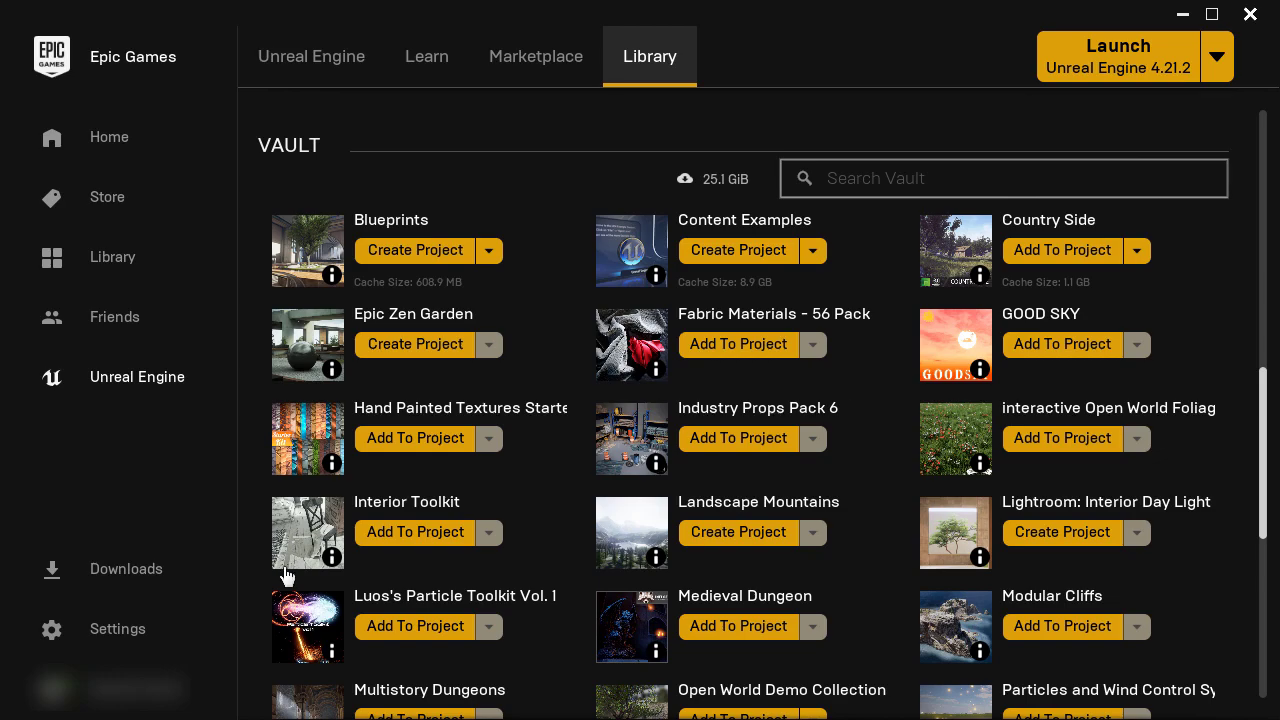
left_click(129, 632)
scroll(194, 480, "down", 2)
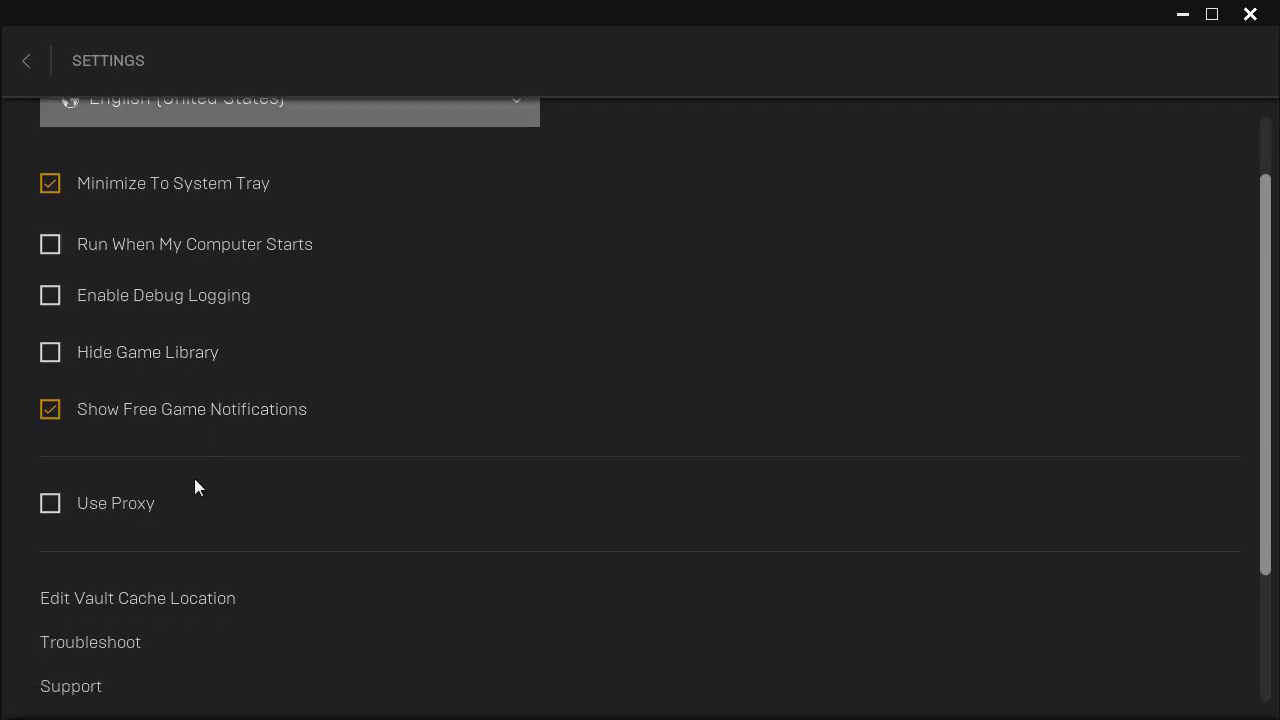
left_click(90, 504)
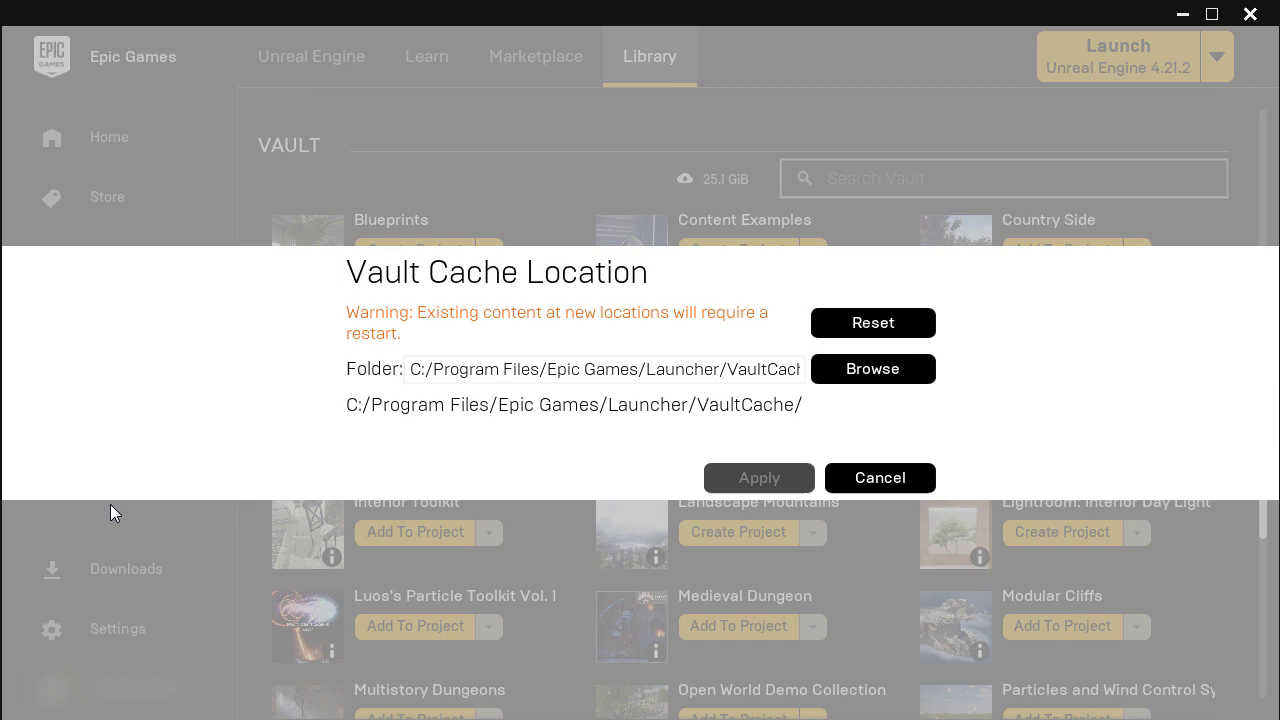
left_click(870, 369)
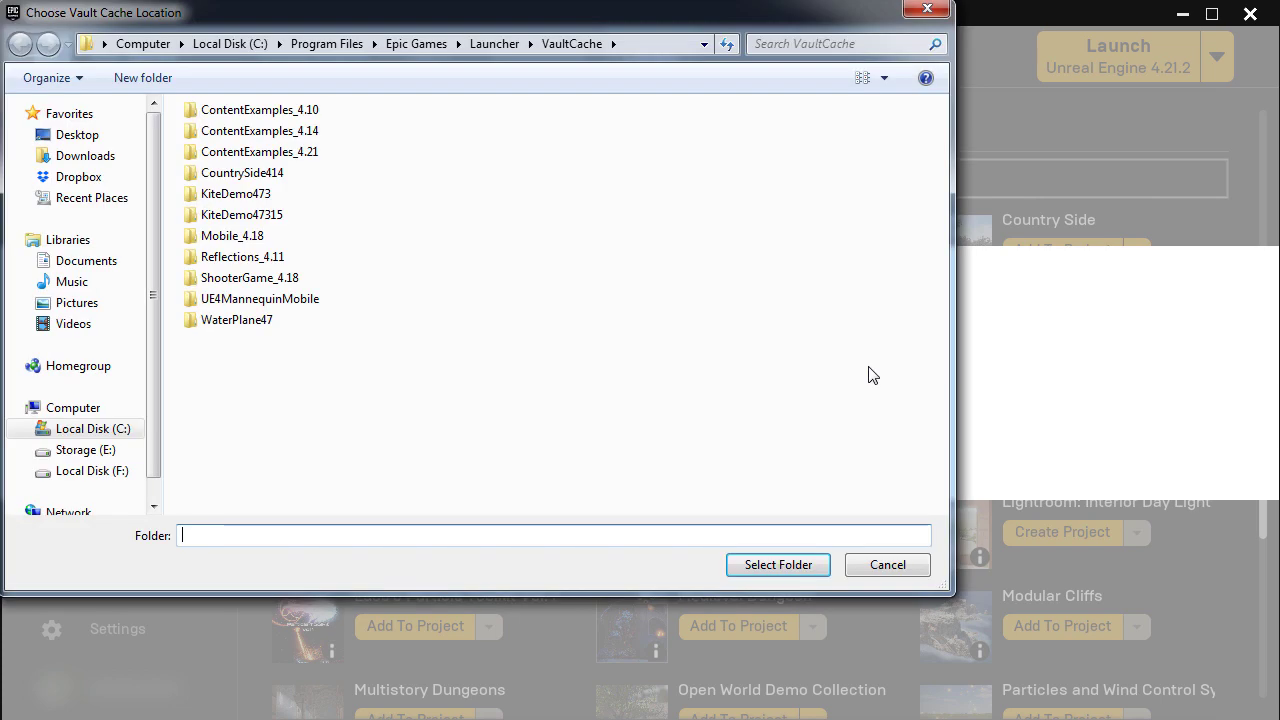
Create a folder named VaultCache inside PROJECTS\UE4-Projects on the Storage (E:) drive.
left_click(86, 450)
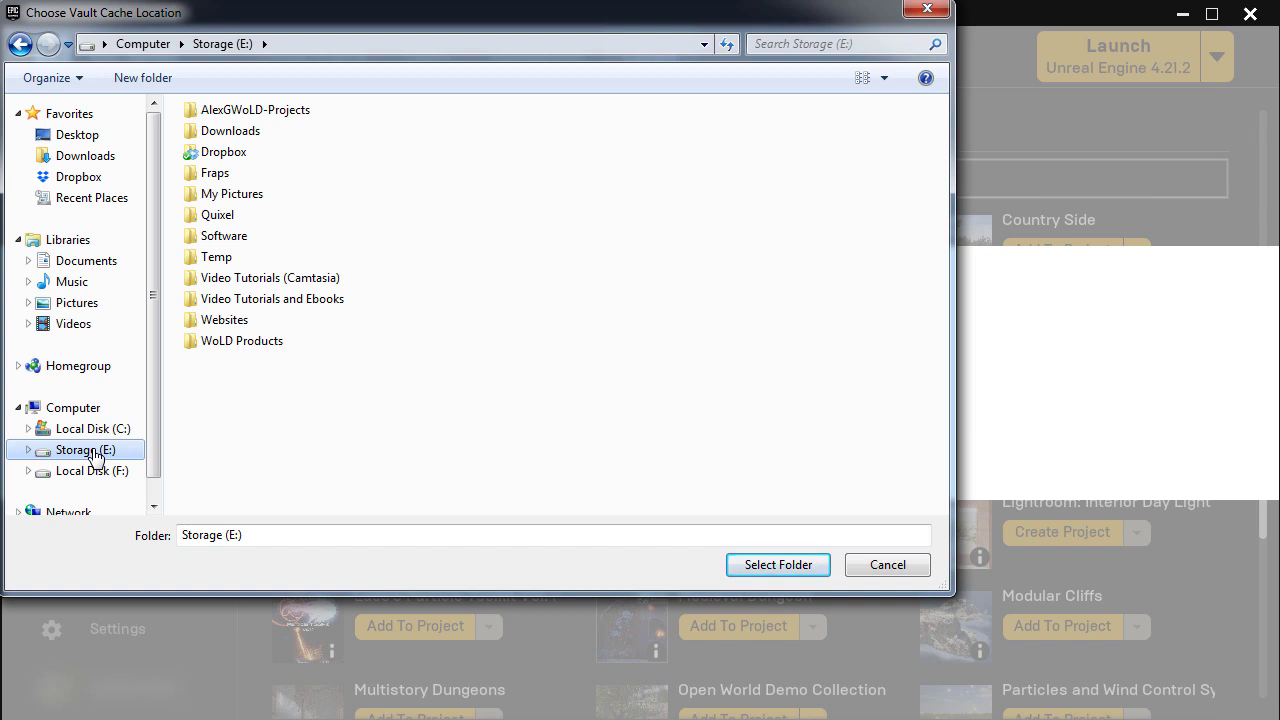
double_click(293, 112)
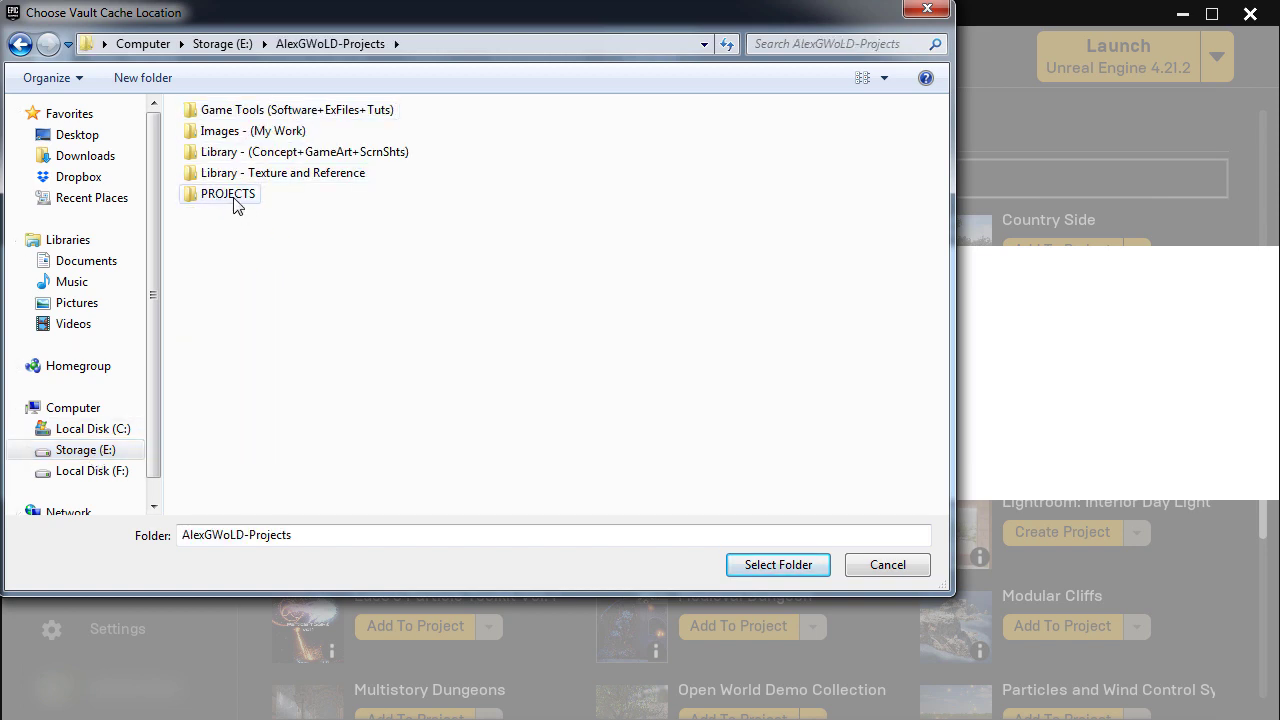
double_click(236, 200)
double_click(256, 428)
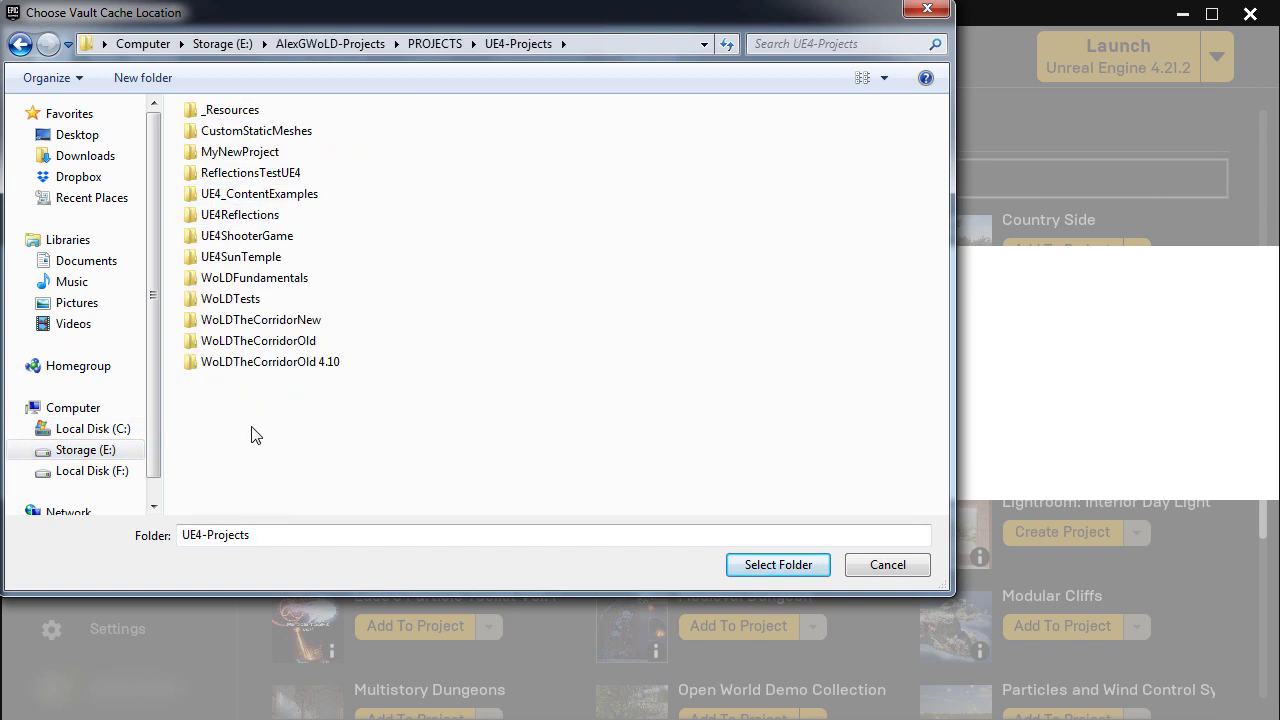
right_click(592, 223)
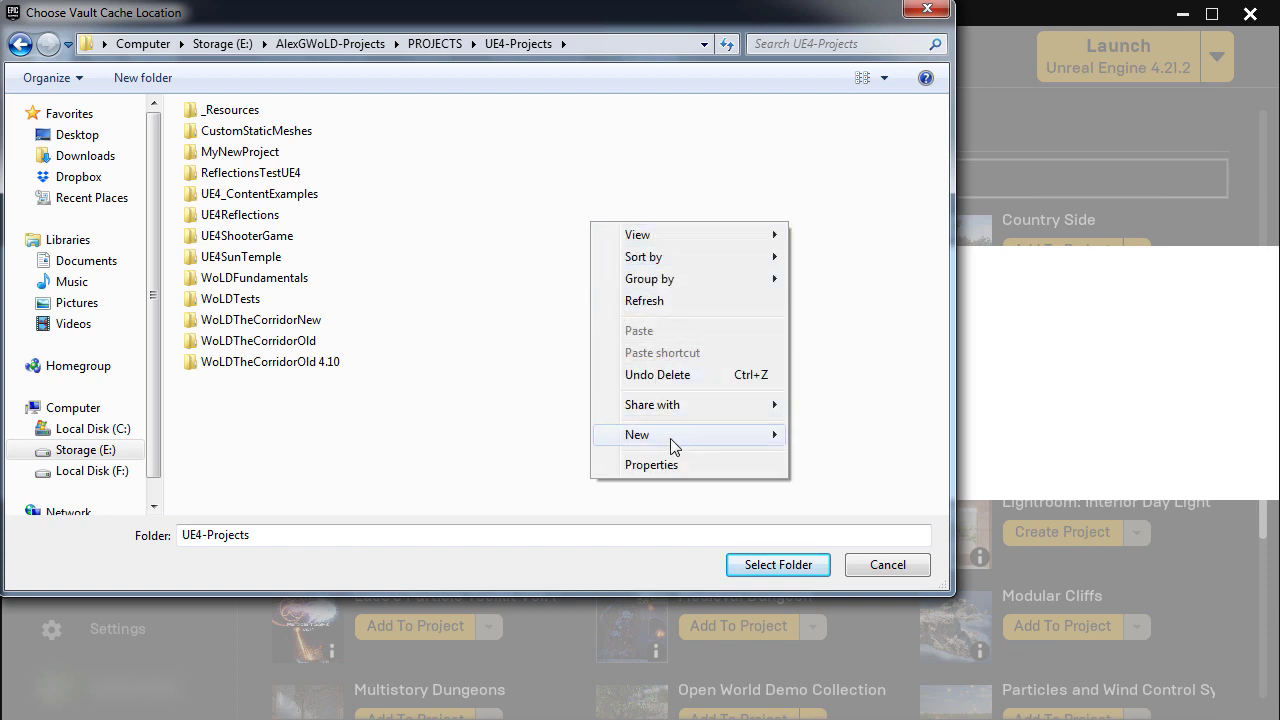
mouse_move(671, 443)
left_click(822, 438)
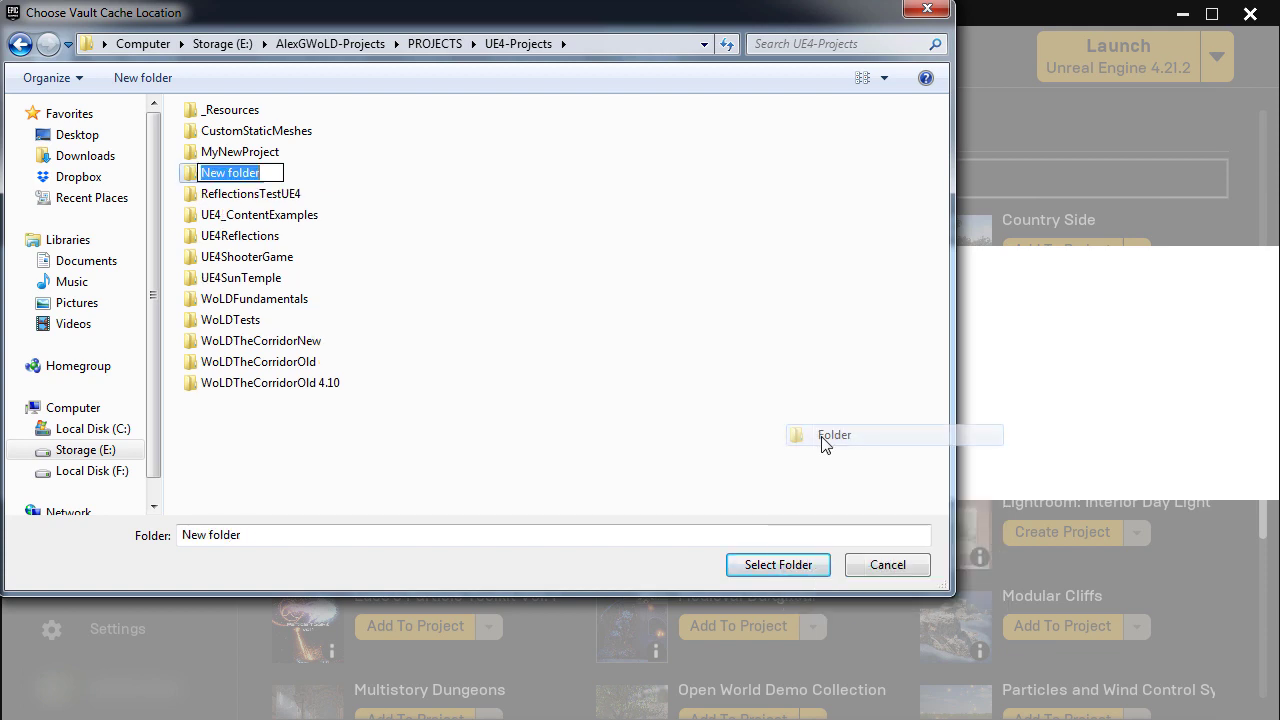
type("Vault")
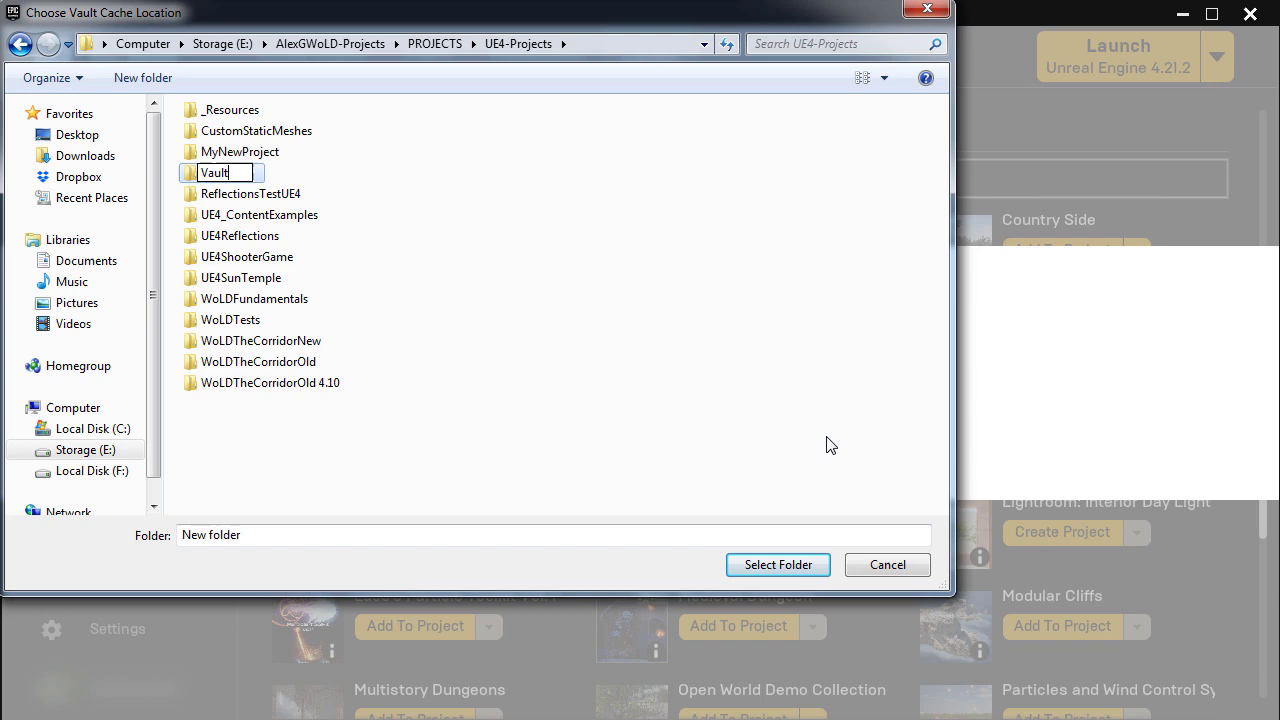
type("Cache")
key("Return")
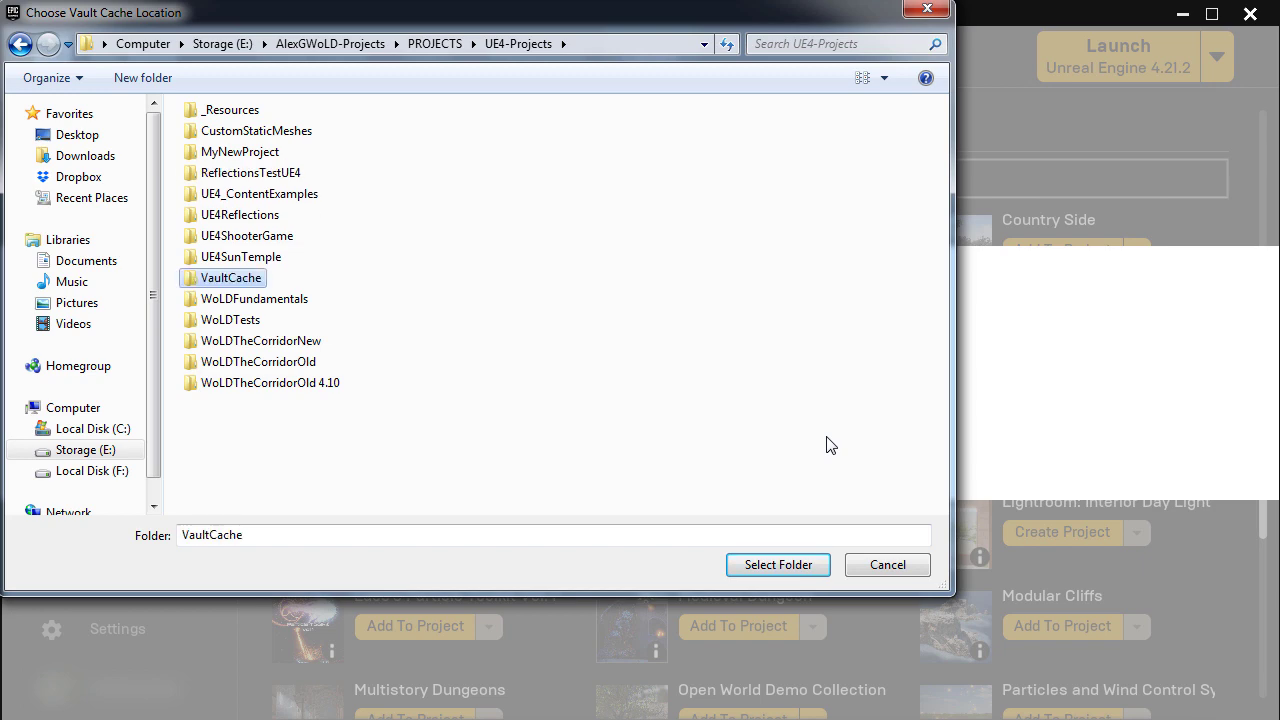
Apply the new VaultCache folder in UE4-Projects as the vault cache location and return to the library.
double_click(237, 280)
left_click(778, 565)
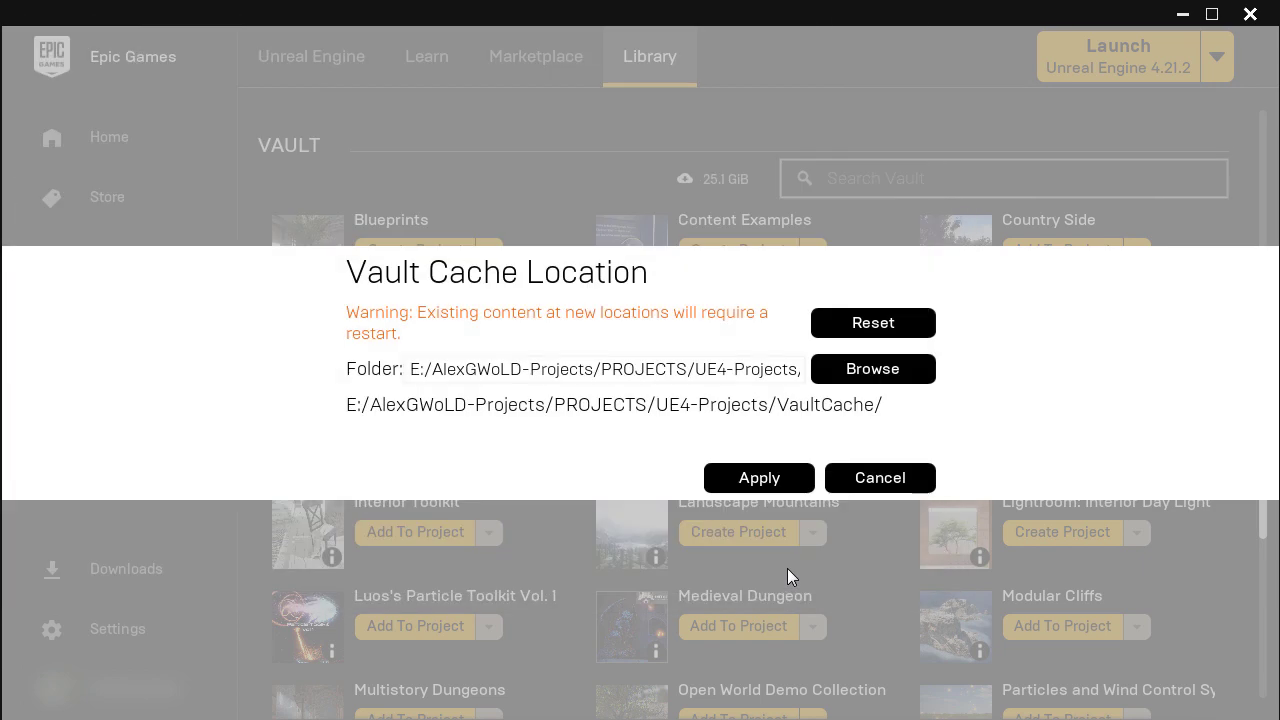
left_click(764, 478)
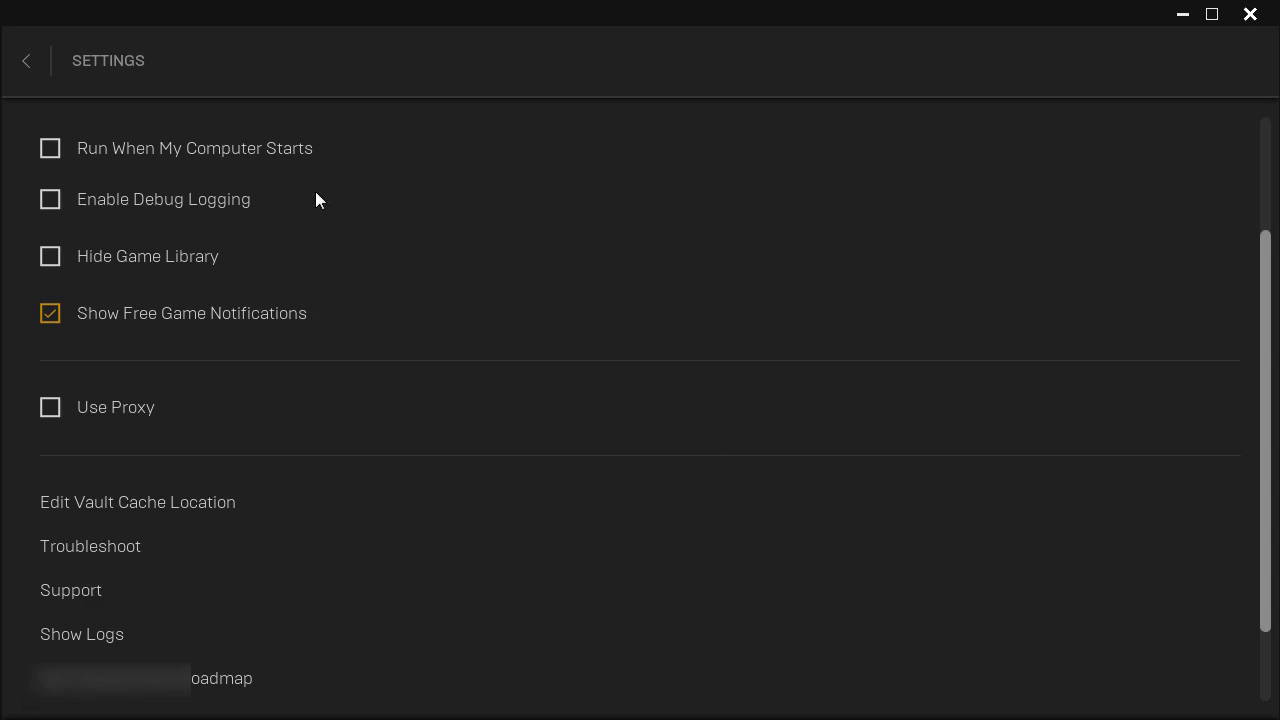
left_click(28, 62)
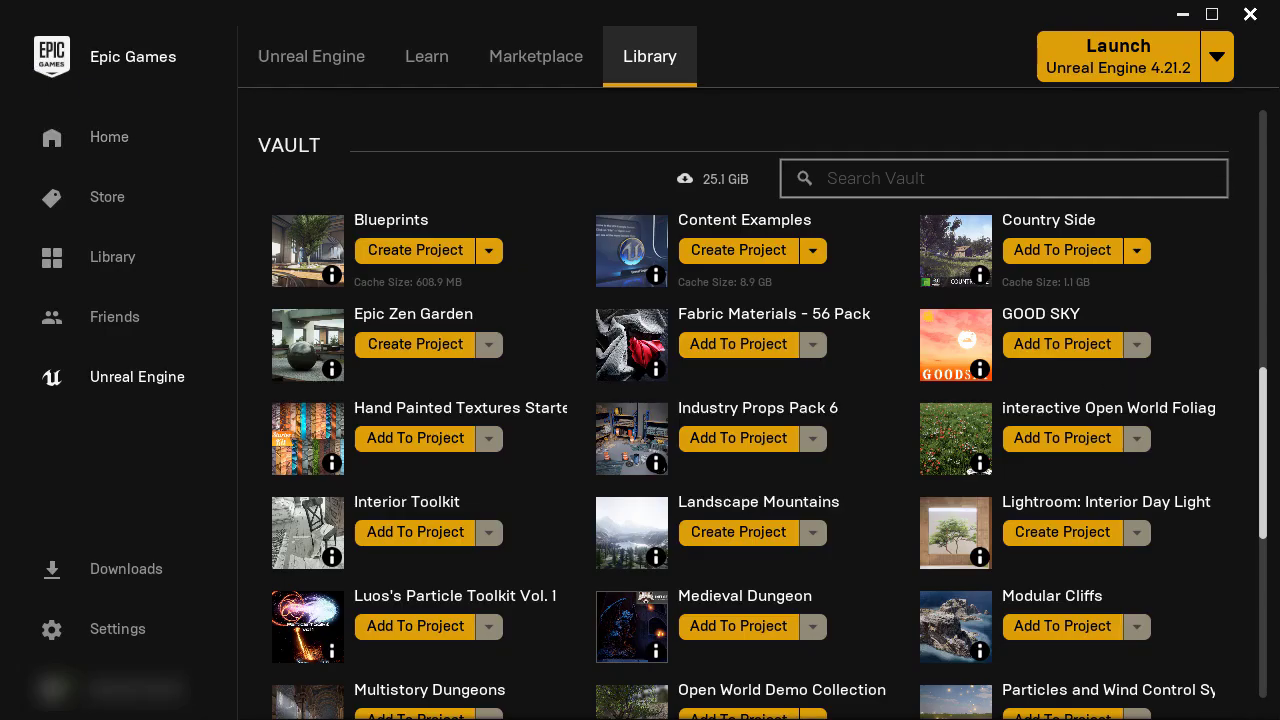
In Windows Explorer, move all asset folders from C:\Program Files\Epic Games\Launcher\VaultCache to the VaultCache folder in UE4-Projects on the E: drive.
key("alt+Tab")
left_click(695, 102)
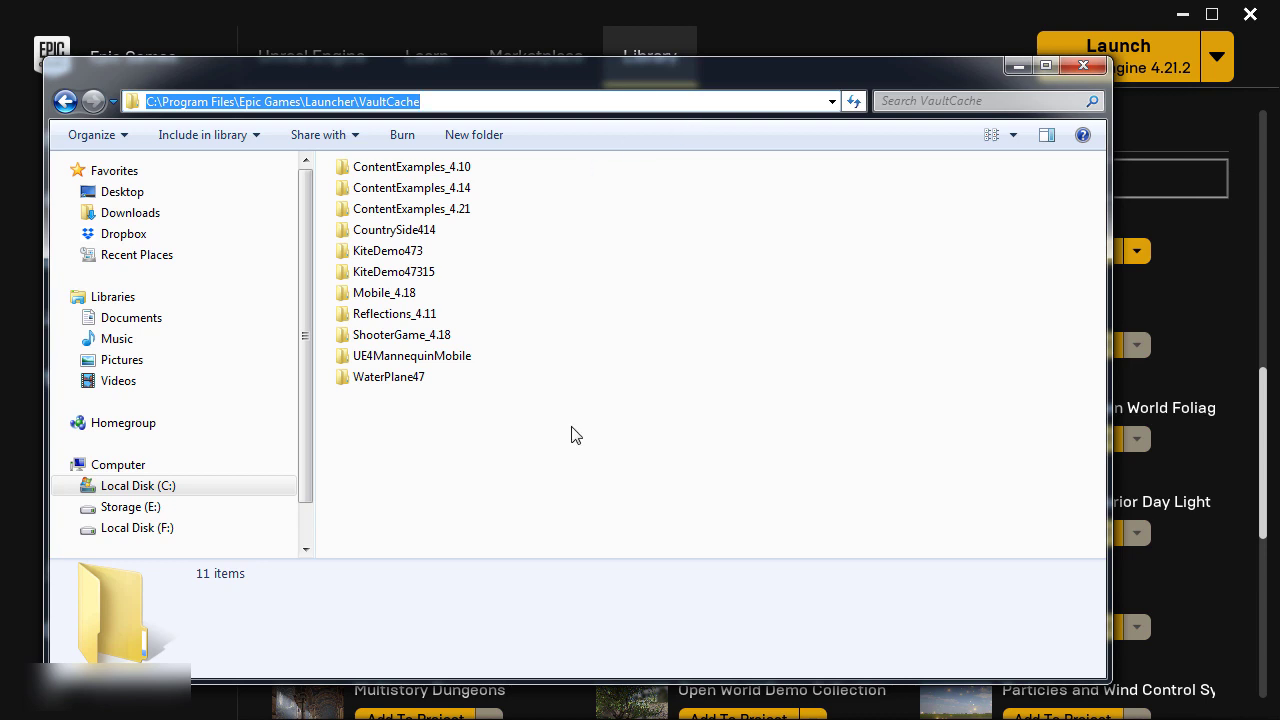
left_click_drag(598, 442, 363, 170)
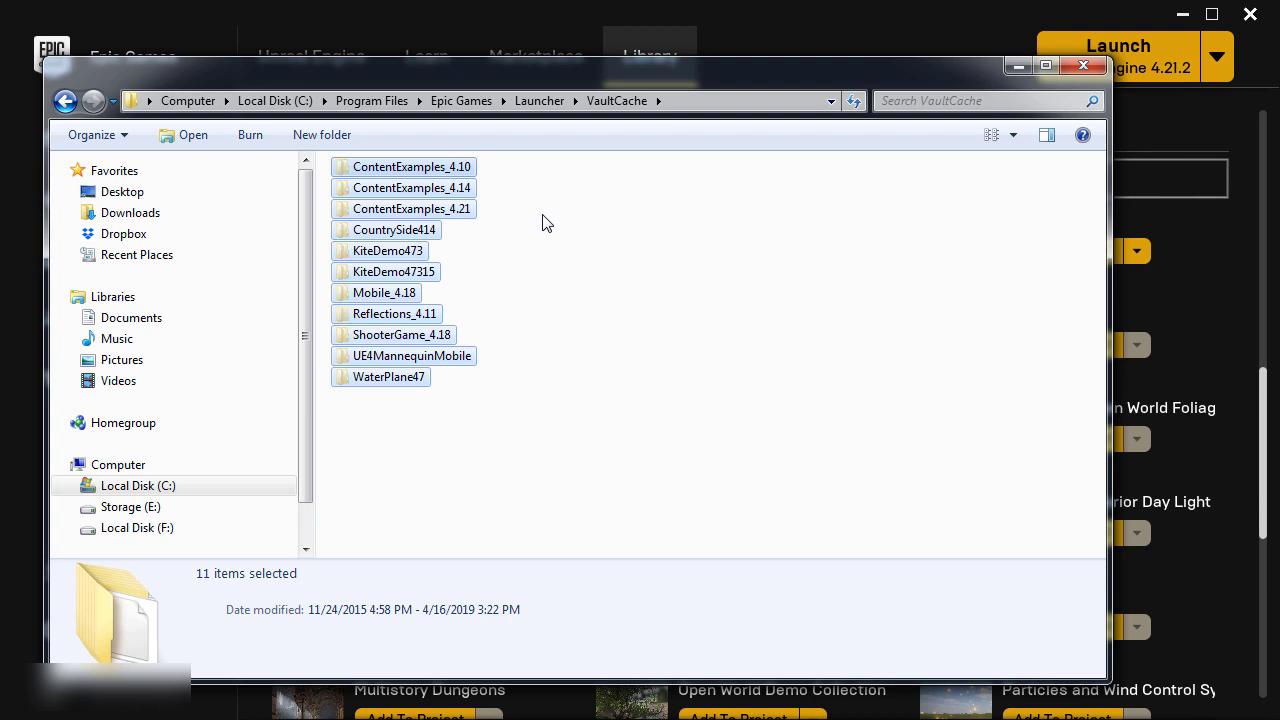
key("alt+Tab")
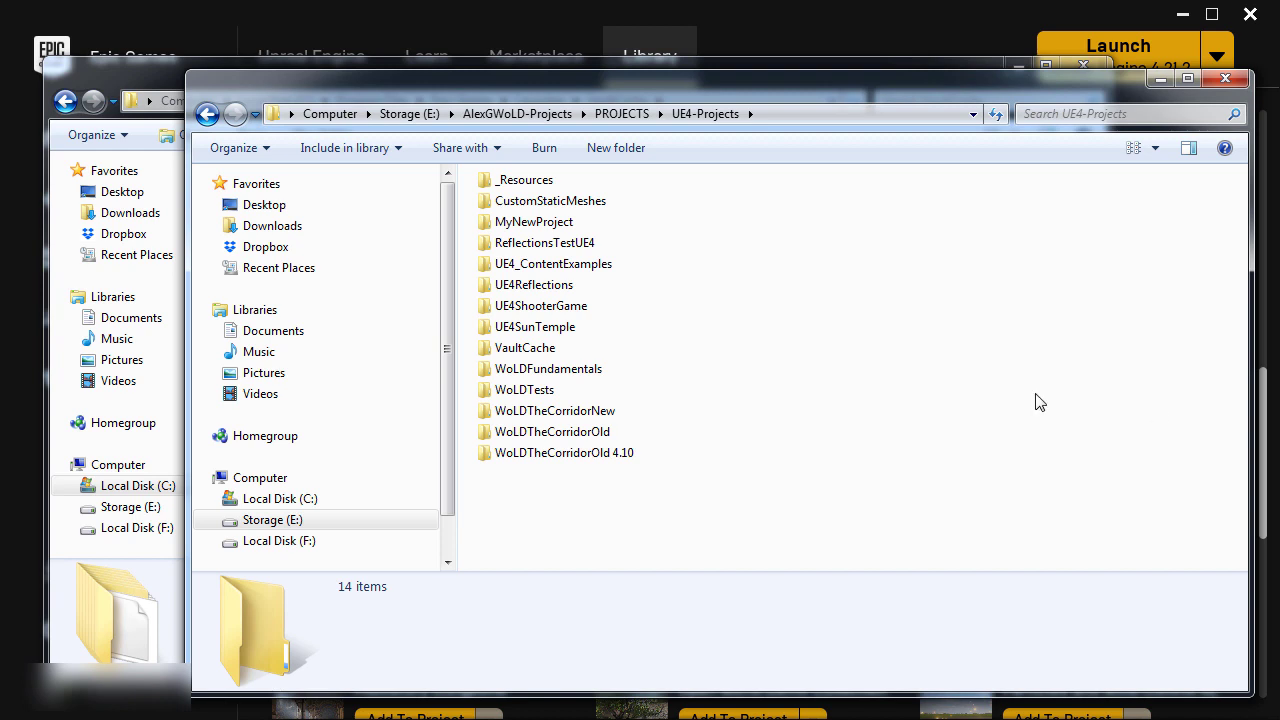
left_click(870, 113)
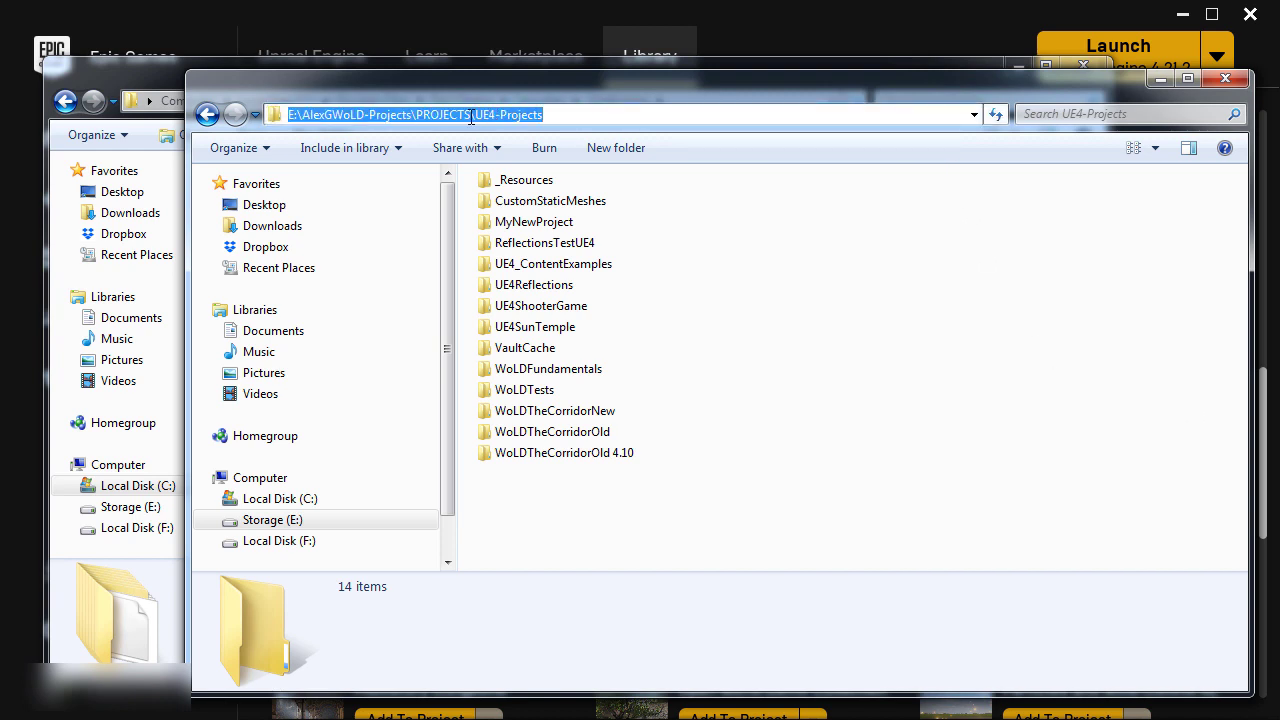
left_click_drag(472, 115, 592, 118)
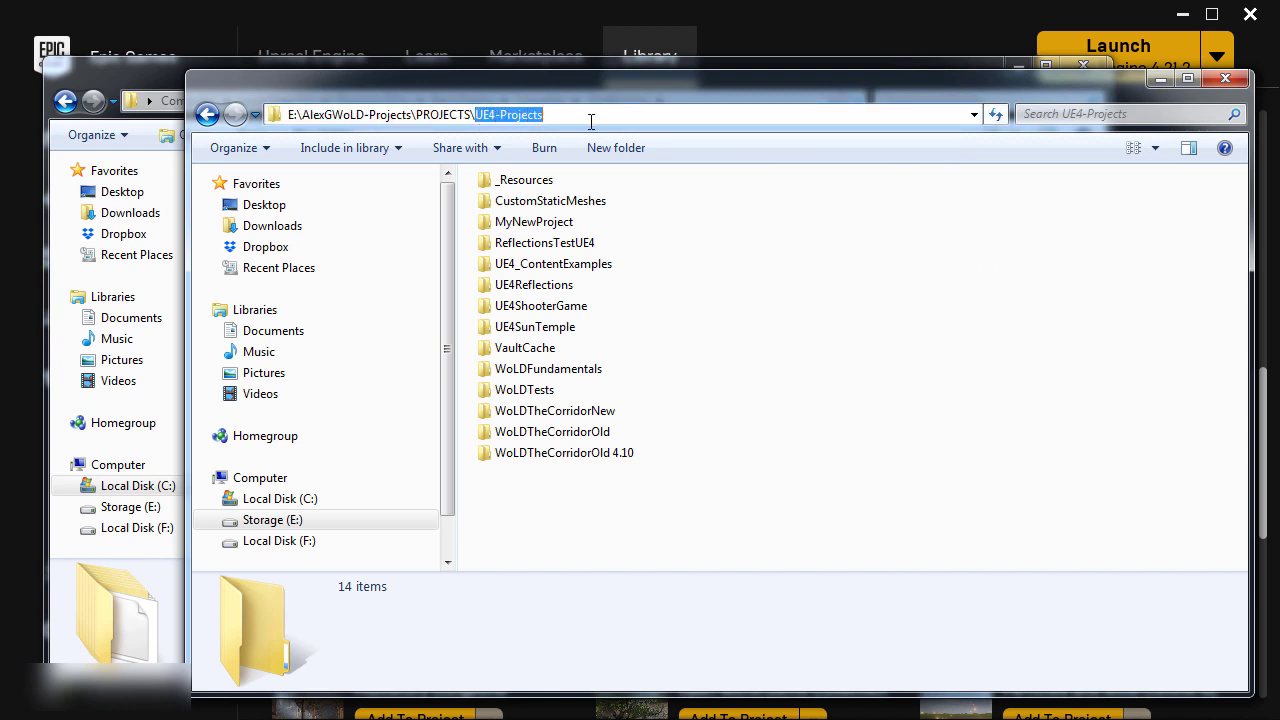
double_click(525, 348)
key("ctrl+v")
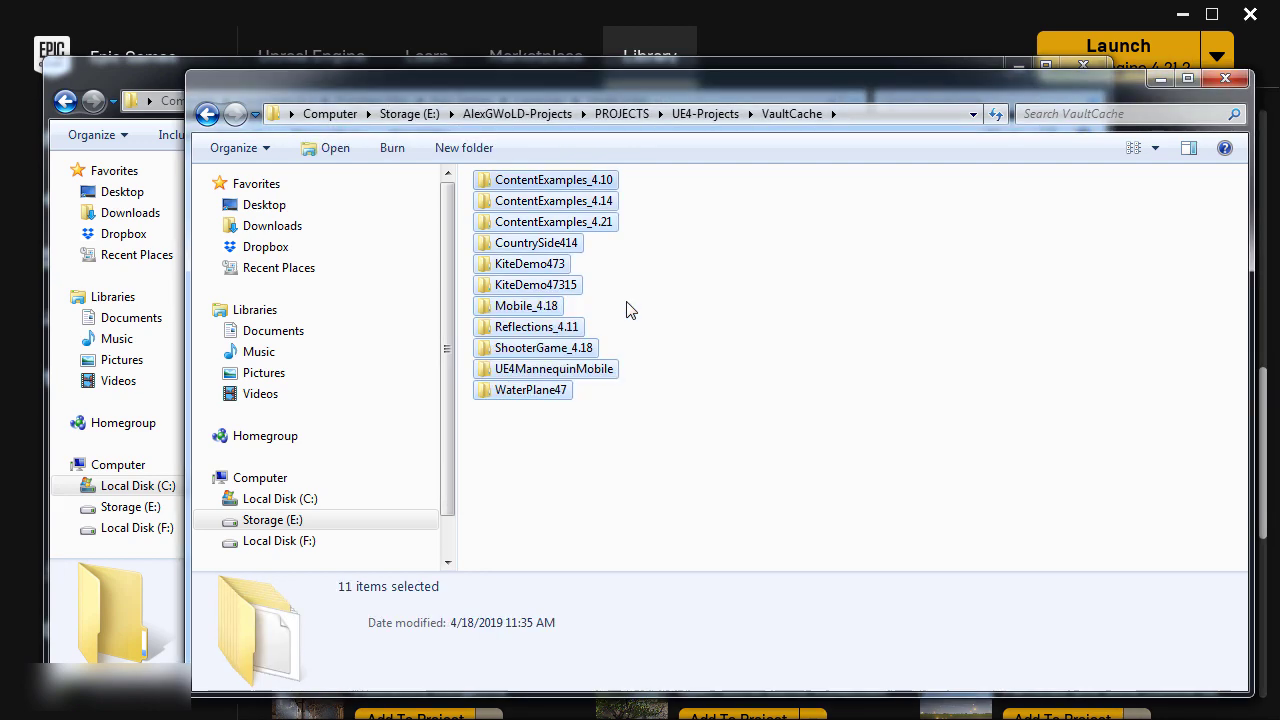
left_click(770, 372)
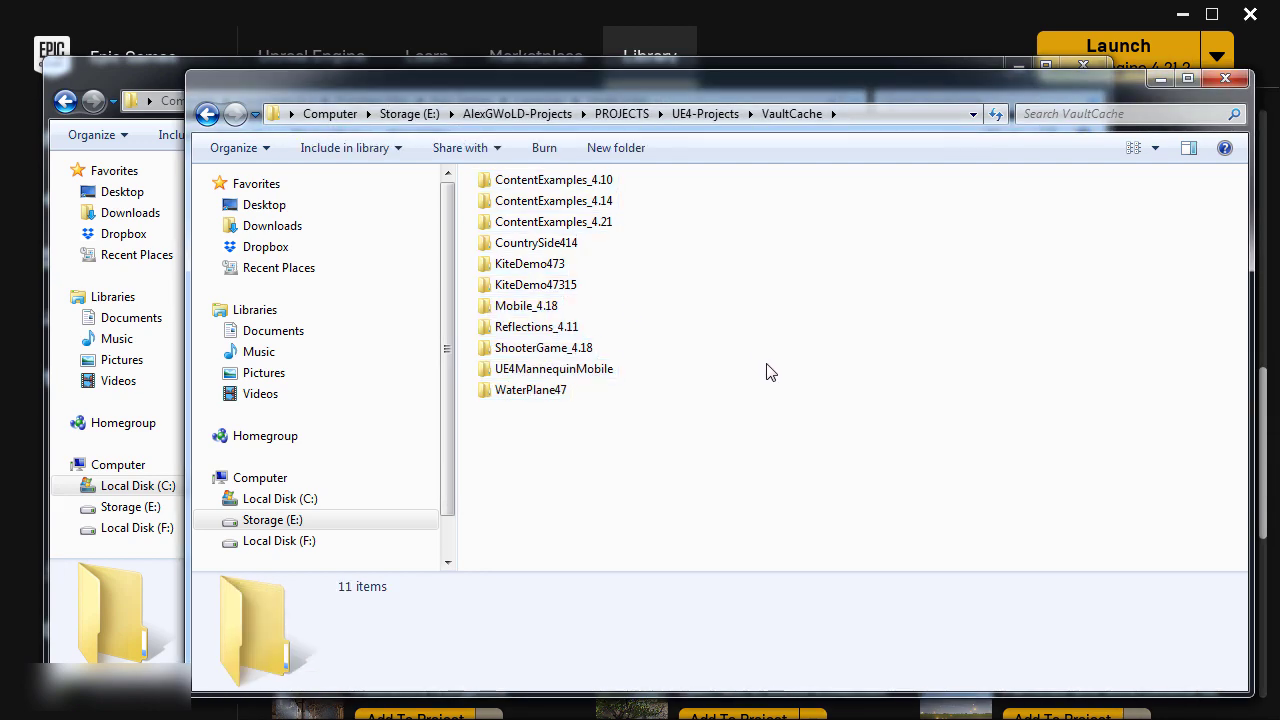
Inspect the contents and path of the old VaultCache folder on the C: drive, and minimize both Explorer windows.
left_click(118, 62)
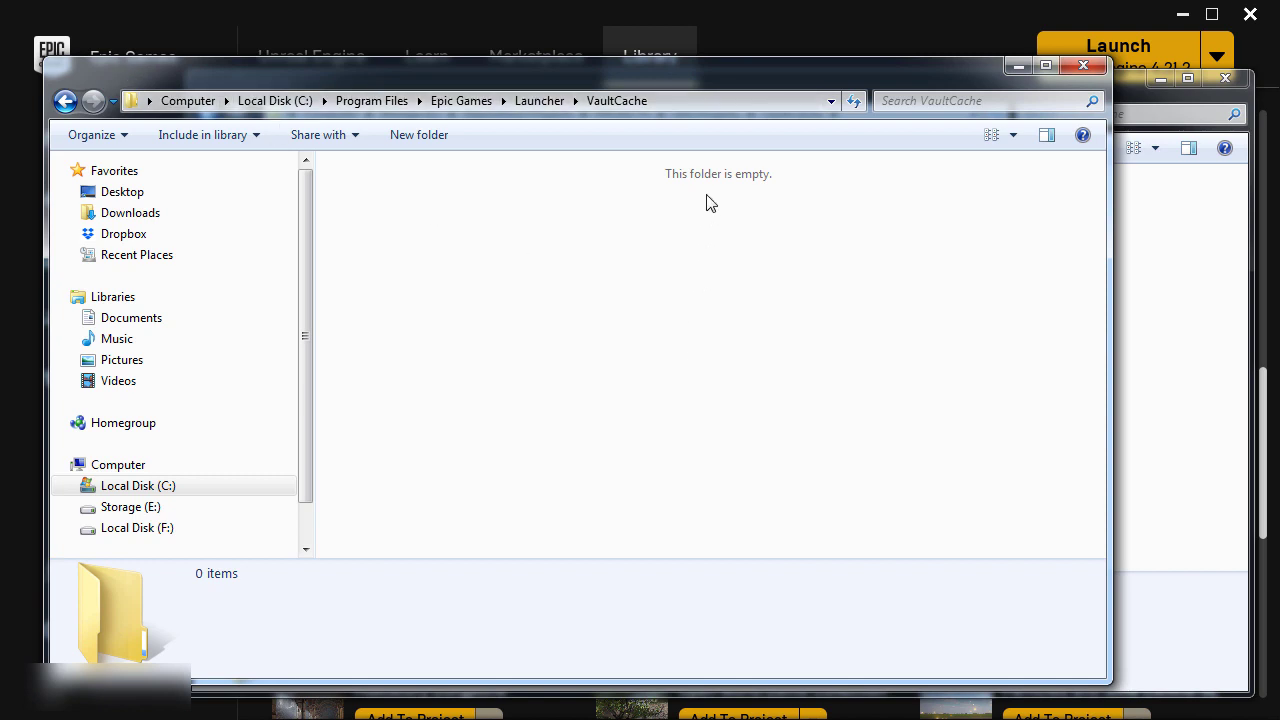
left_click(722, 100)
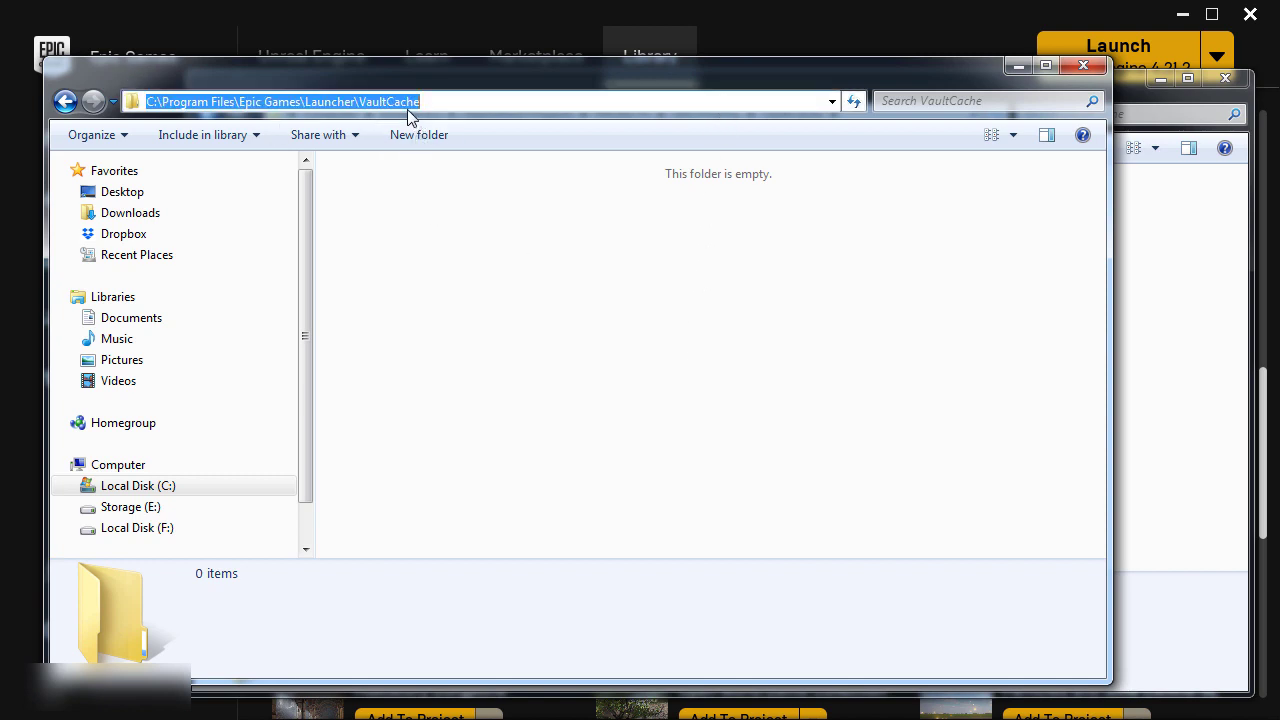
left_click(1016, 67)
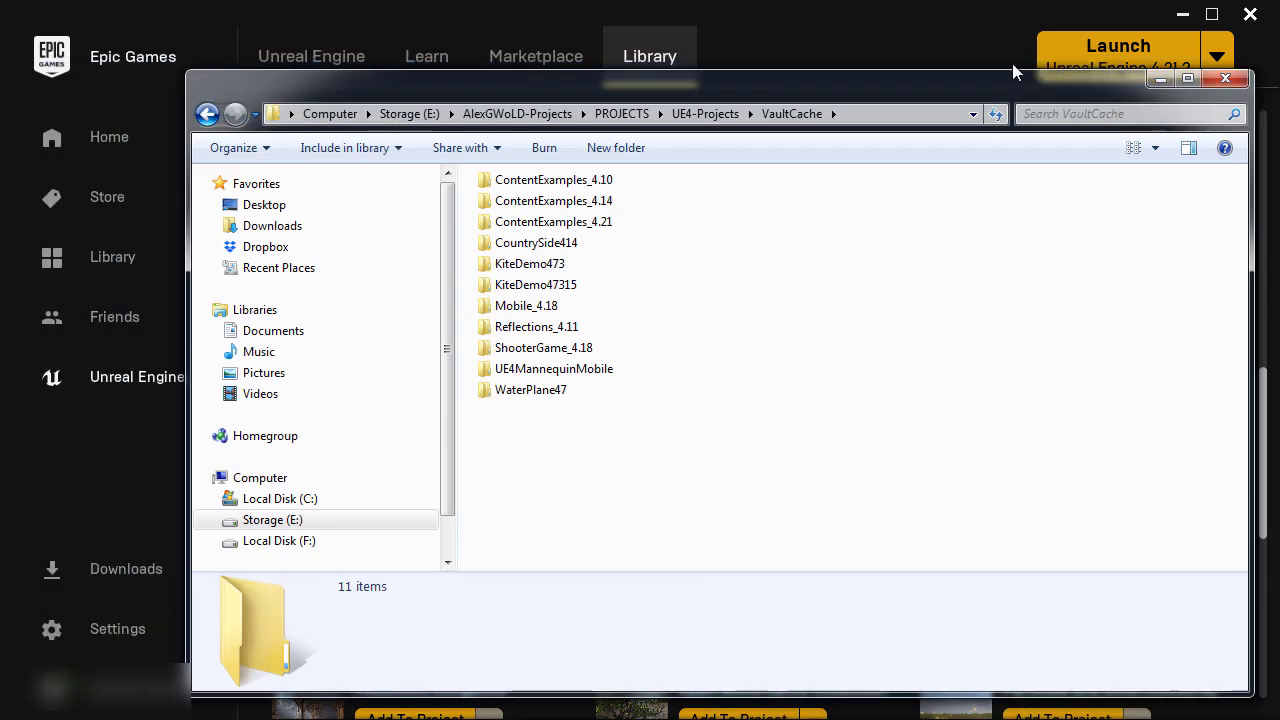
left_click(1161, 80)
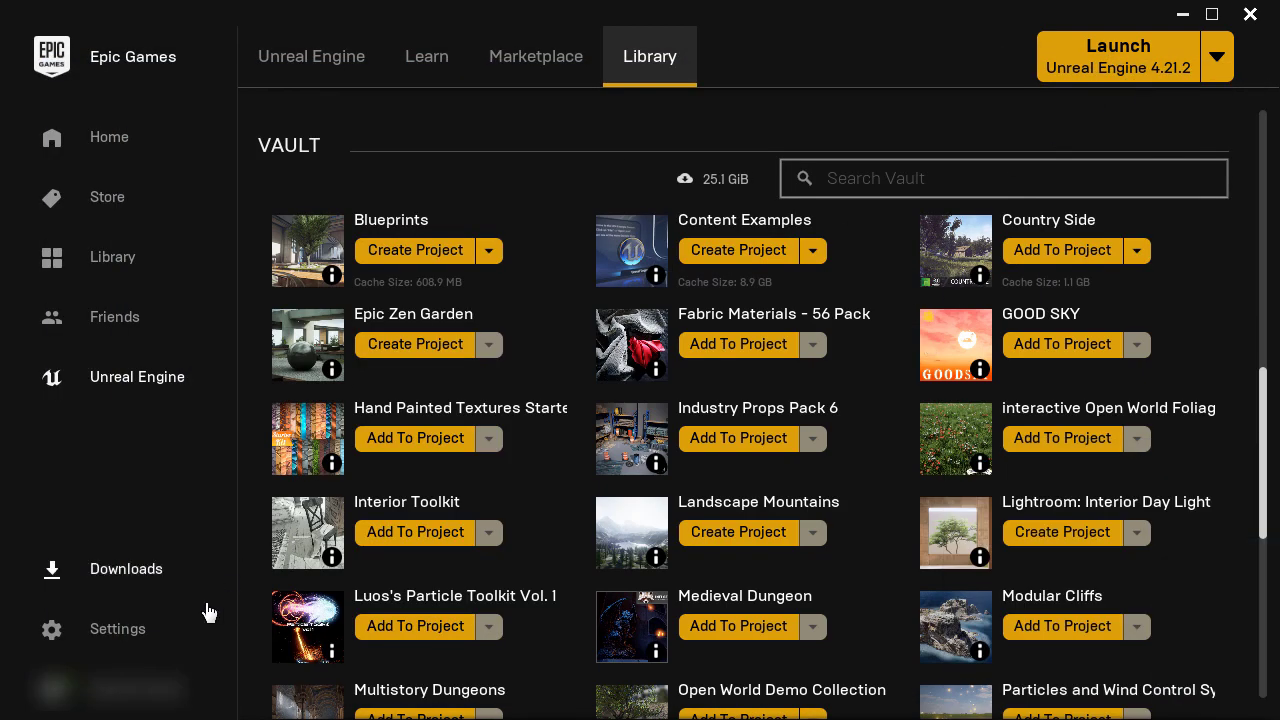
Open the vault cache location setting and reset the folder to the default location.
left_click(134, 638)
scroll(145, 634, "down", 3)
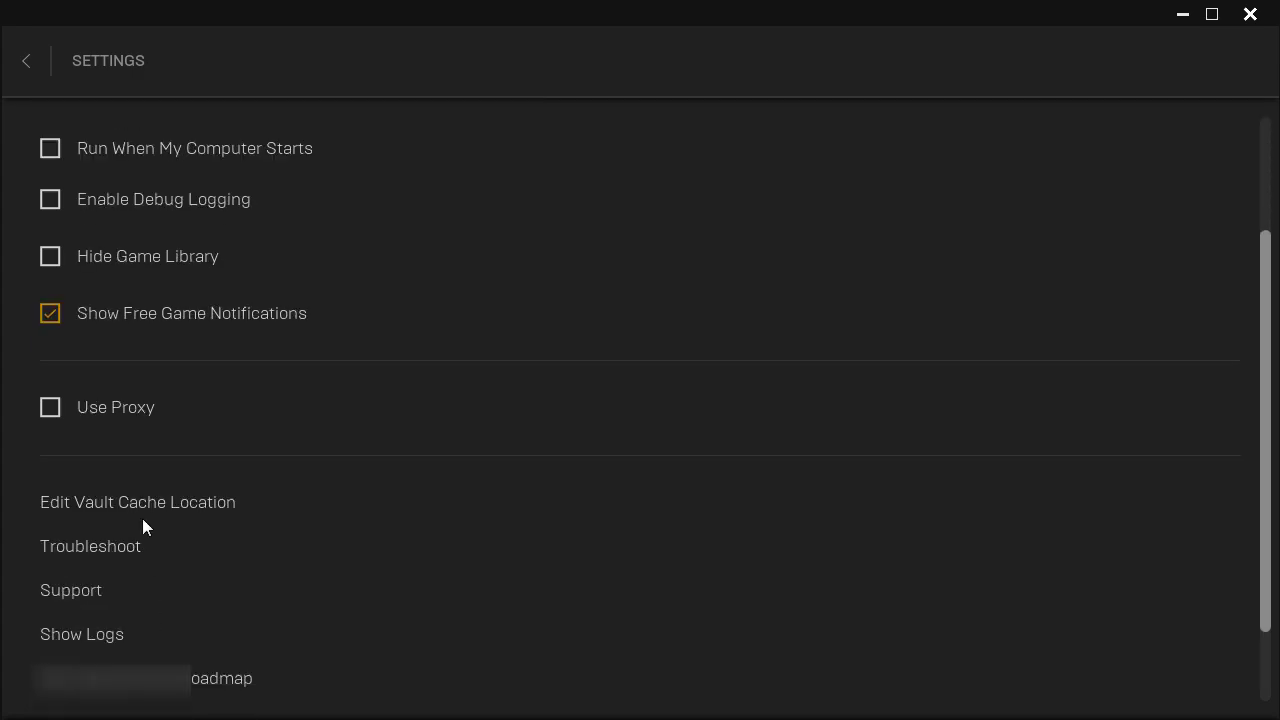
left_click(142, 505)
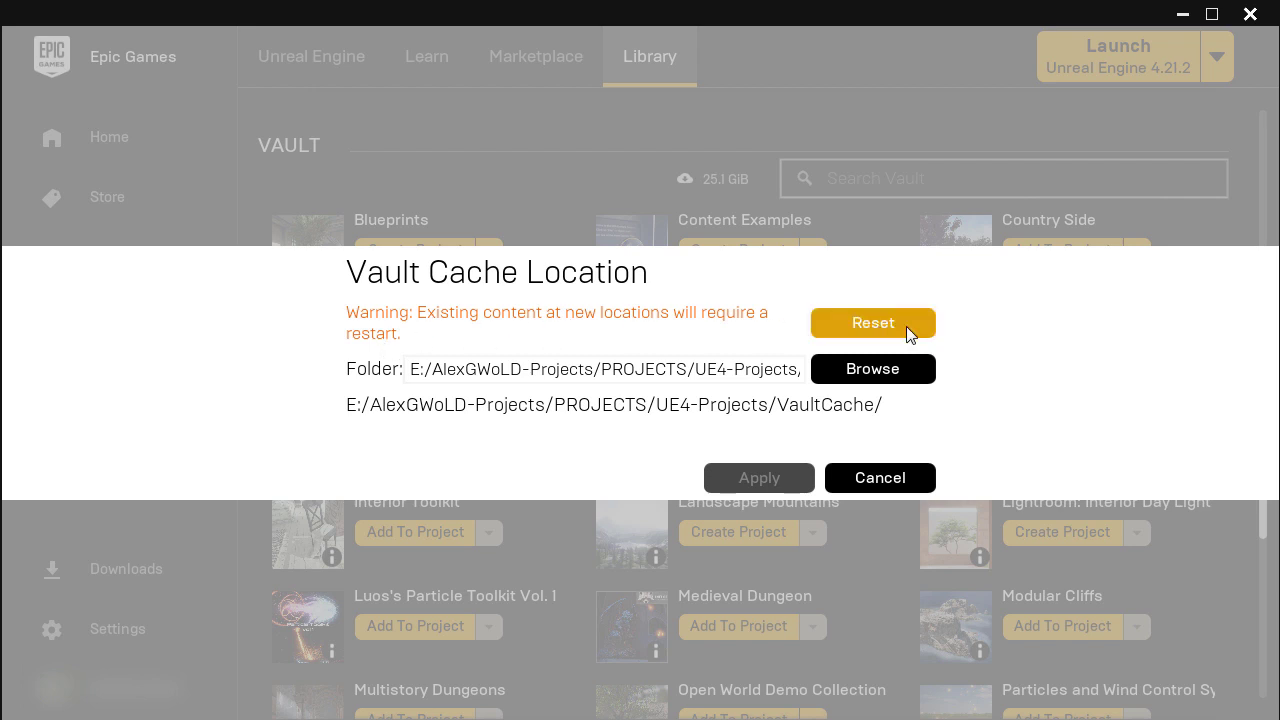
left_click(866, 321)
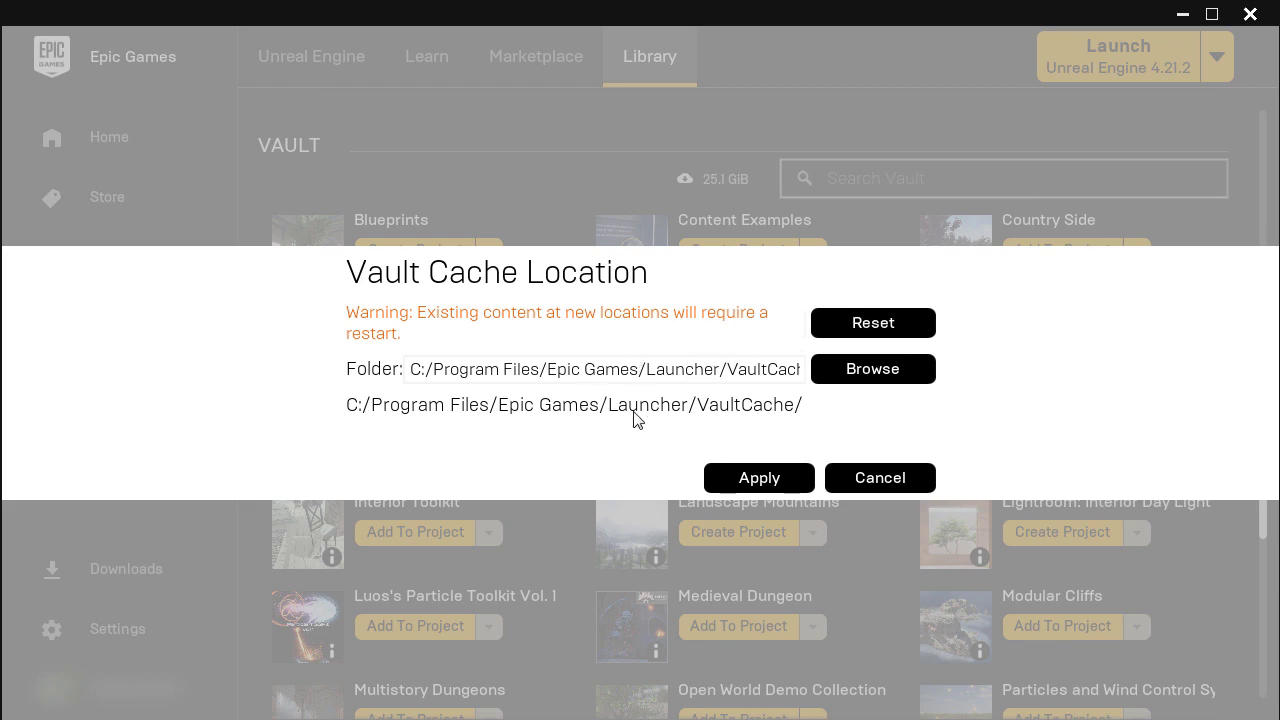
Choose the VaultCache folder in PROJECTS/UE4-Projects on the E: drive as the vault cache location, apply it and return to the library.
left_click(876, 369)
left_click(797, 567)
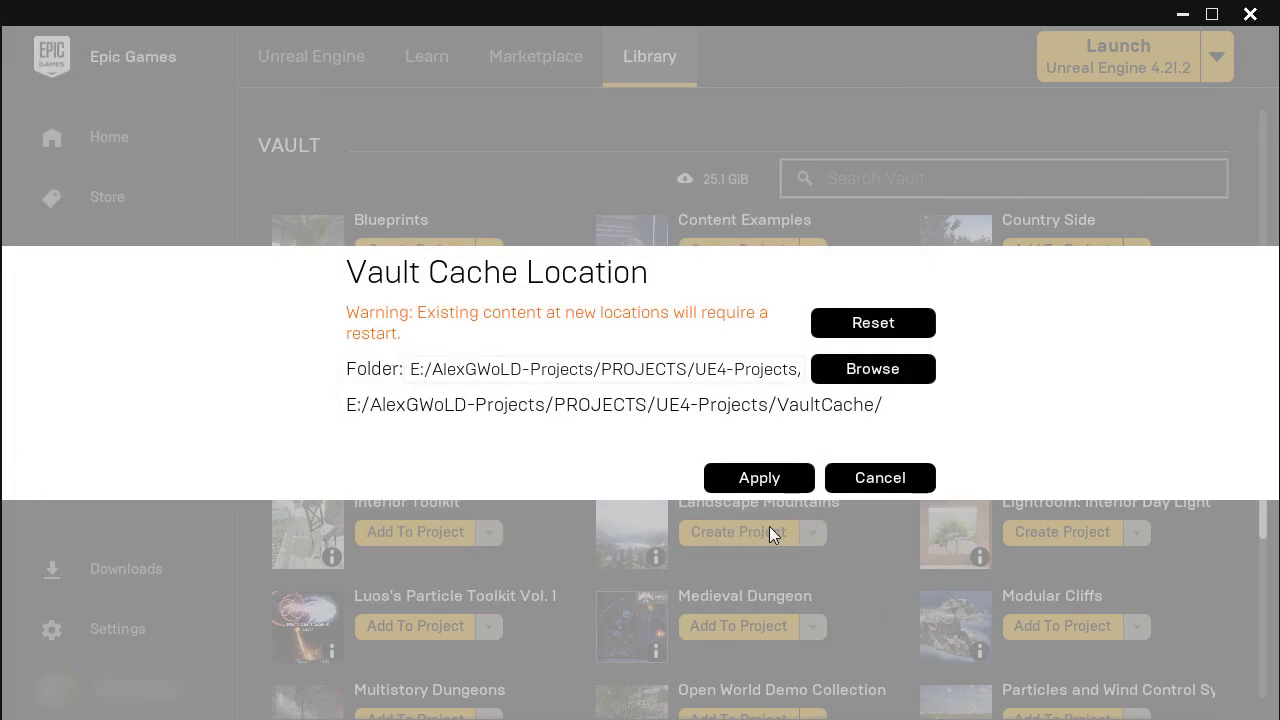
left_click(765, 474)
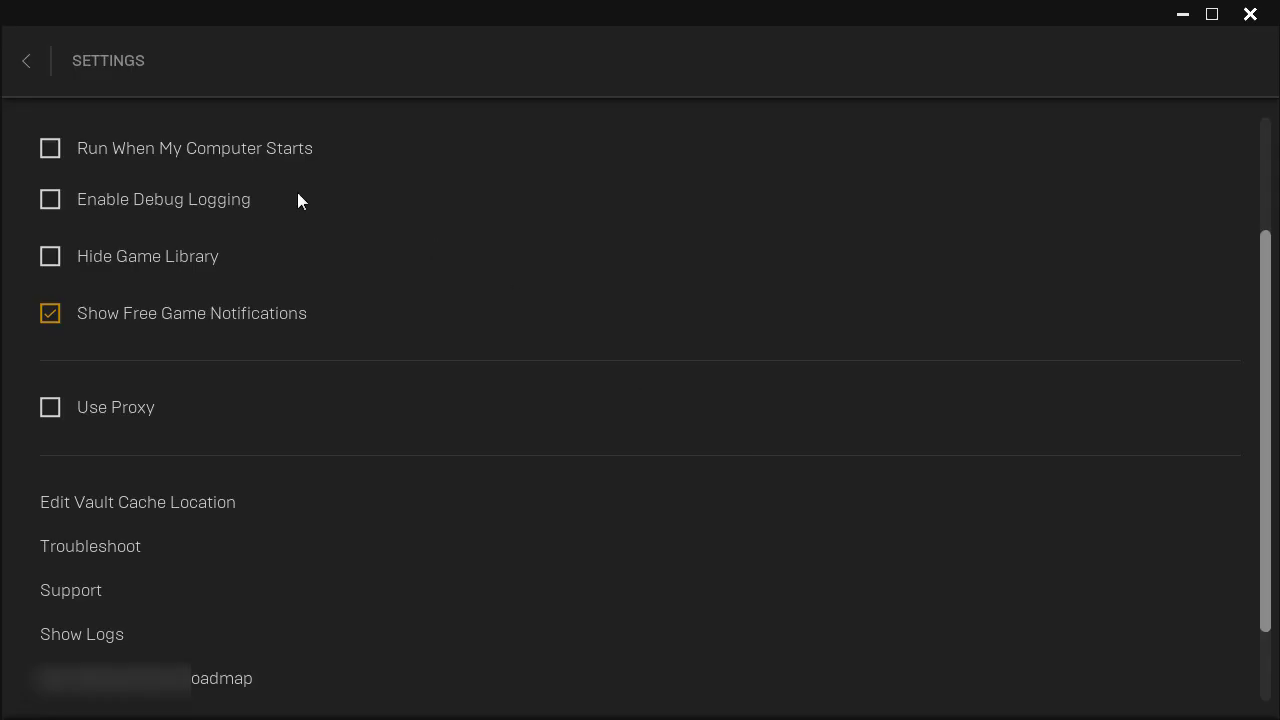
left_click(26, 78)
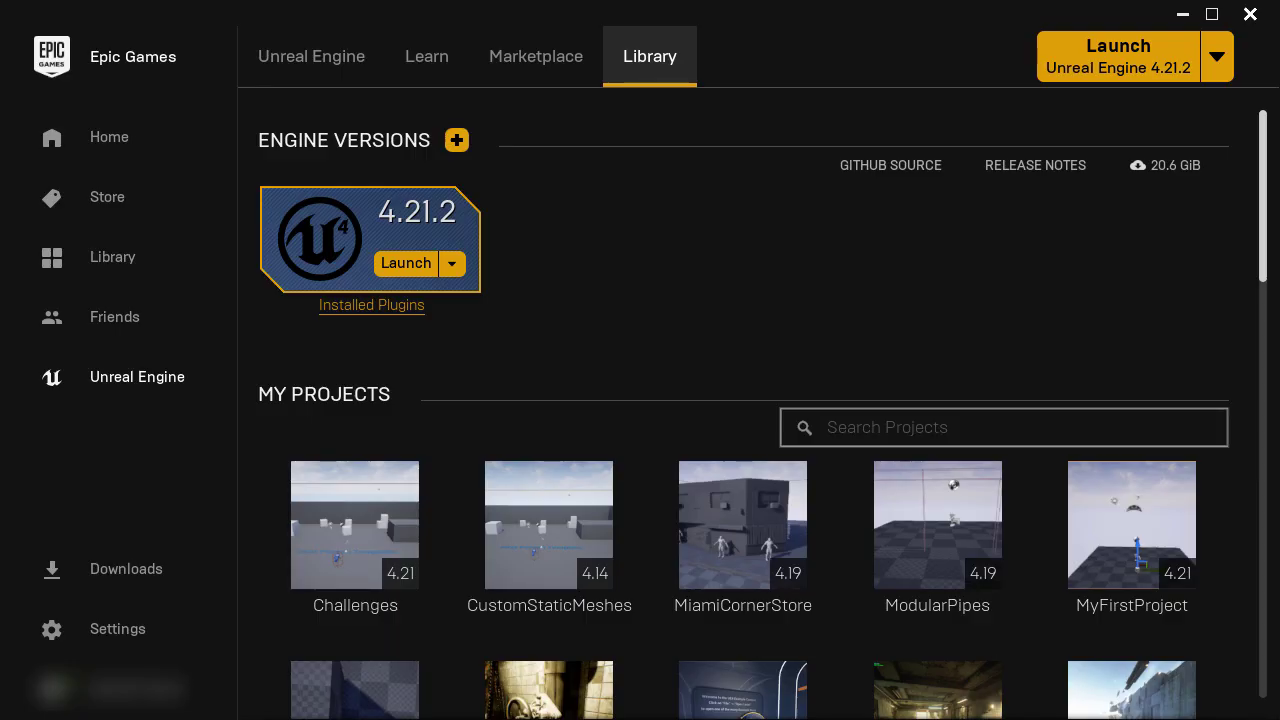
Start a new project from the Blueprints vault item and set its location to PROJECTS\UE4-Projects on the Storage (E:) drive.
scroll(833, 294, "down", 7)
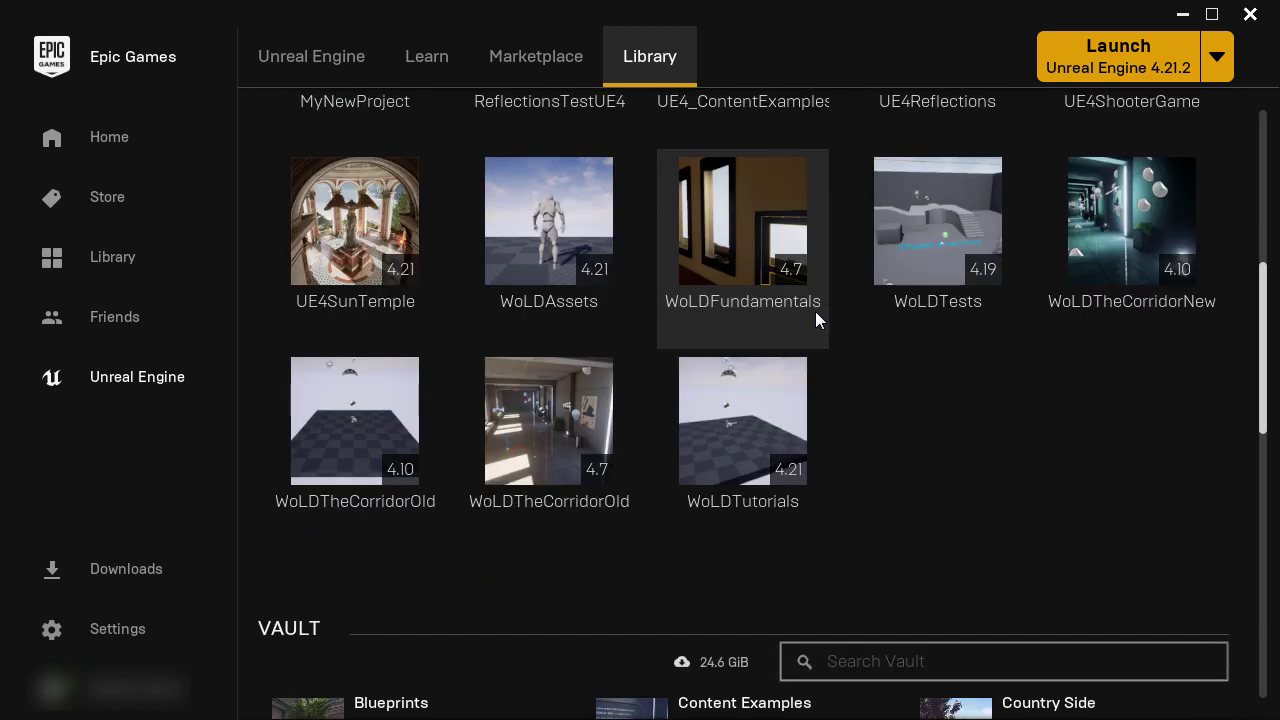
scroll(816, 312, "down", 5)
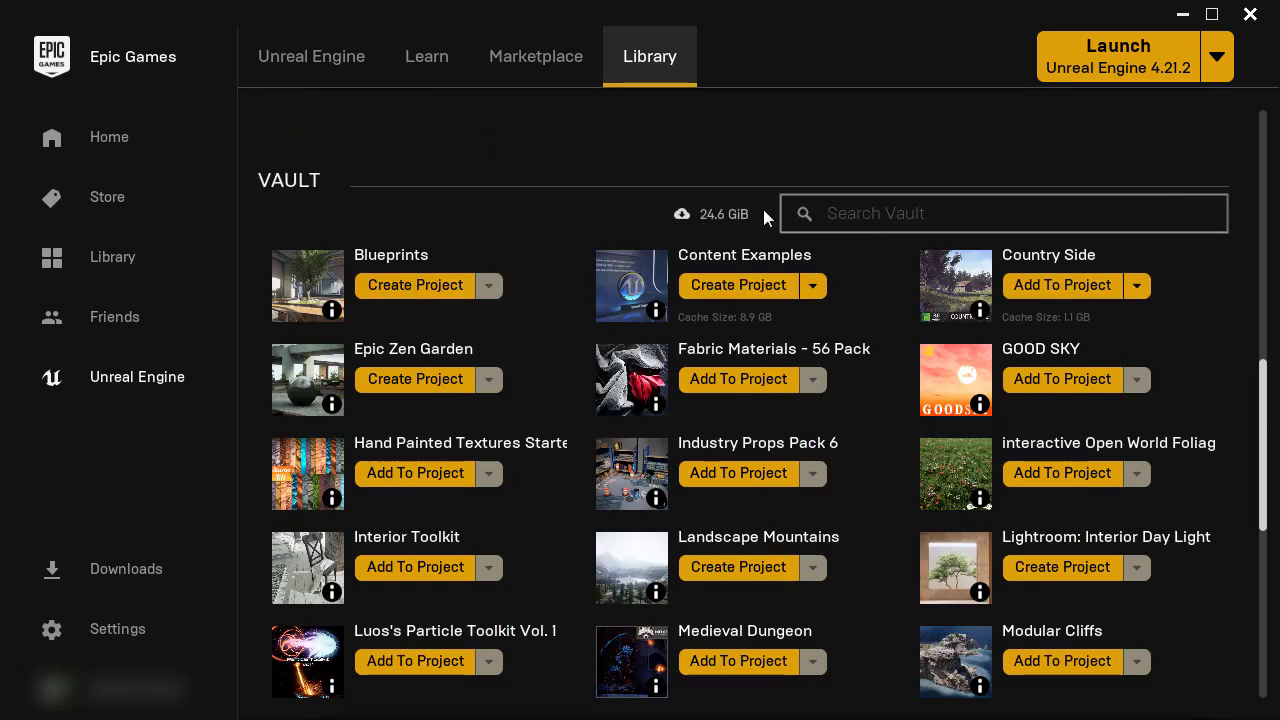
scroll(714, 216, "down", 1)
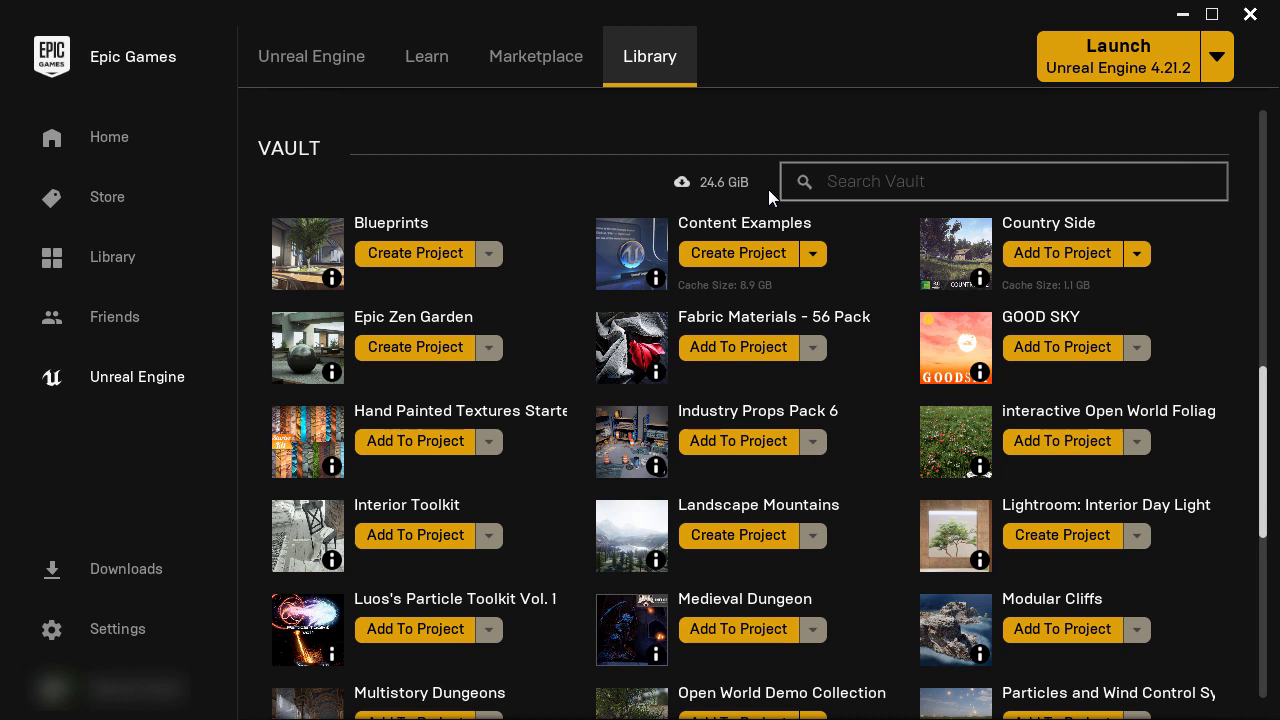
left_click(414, 257)
left_click(850, 346)
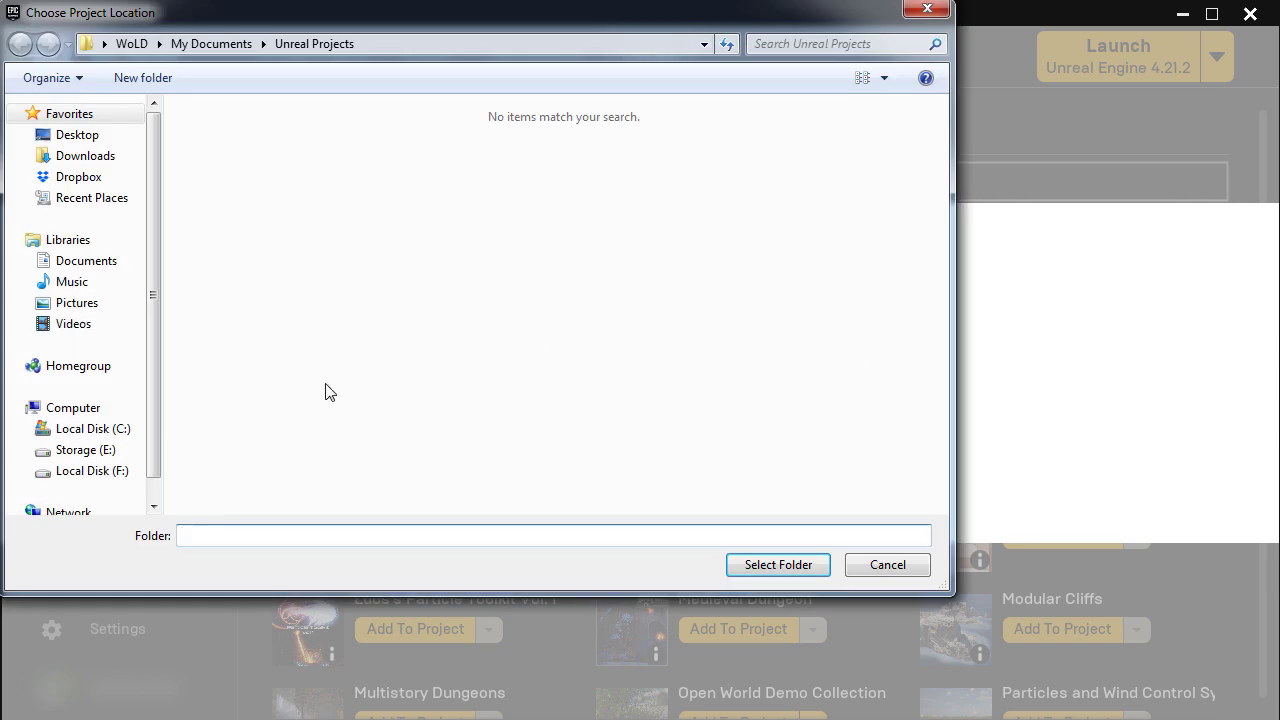
left_click(92, 450)
left_click(245, 112)
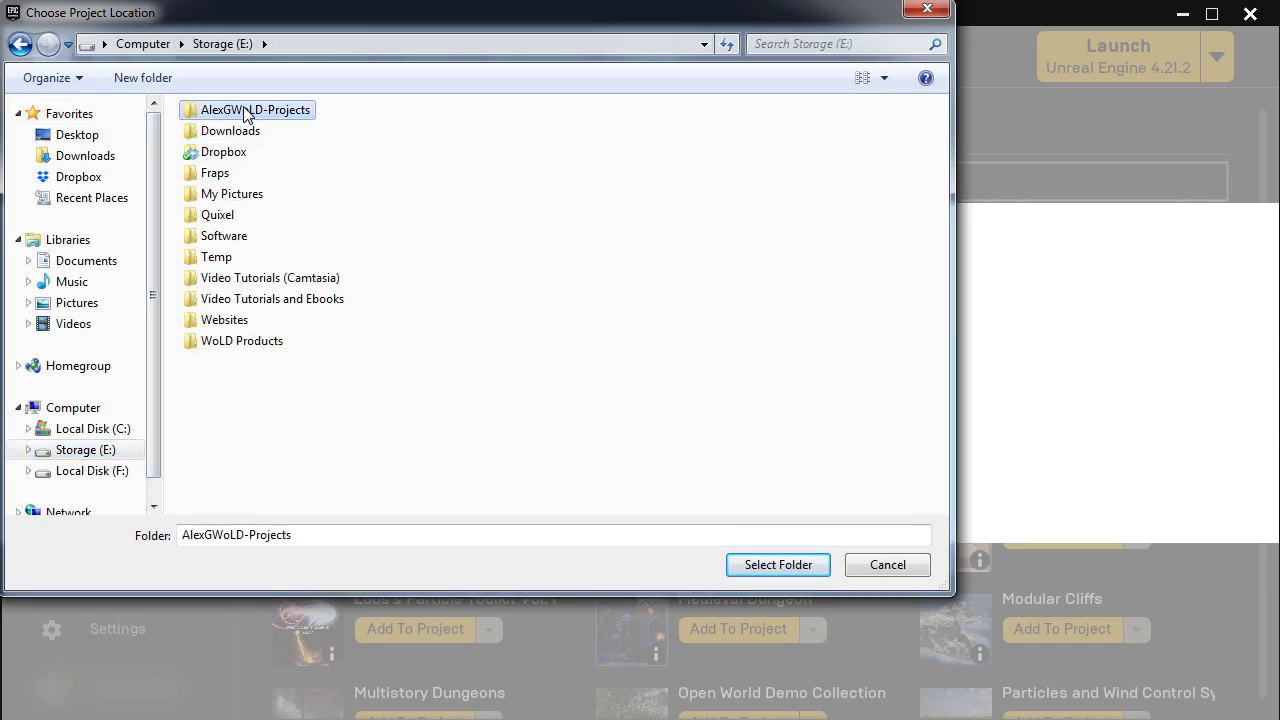
double_click(245, 112)
double_click(240, 194)
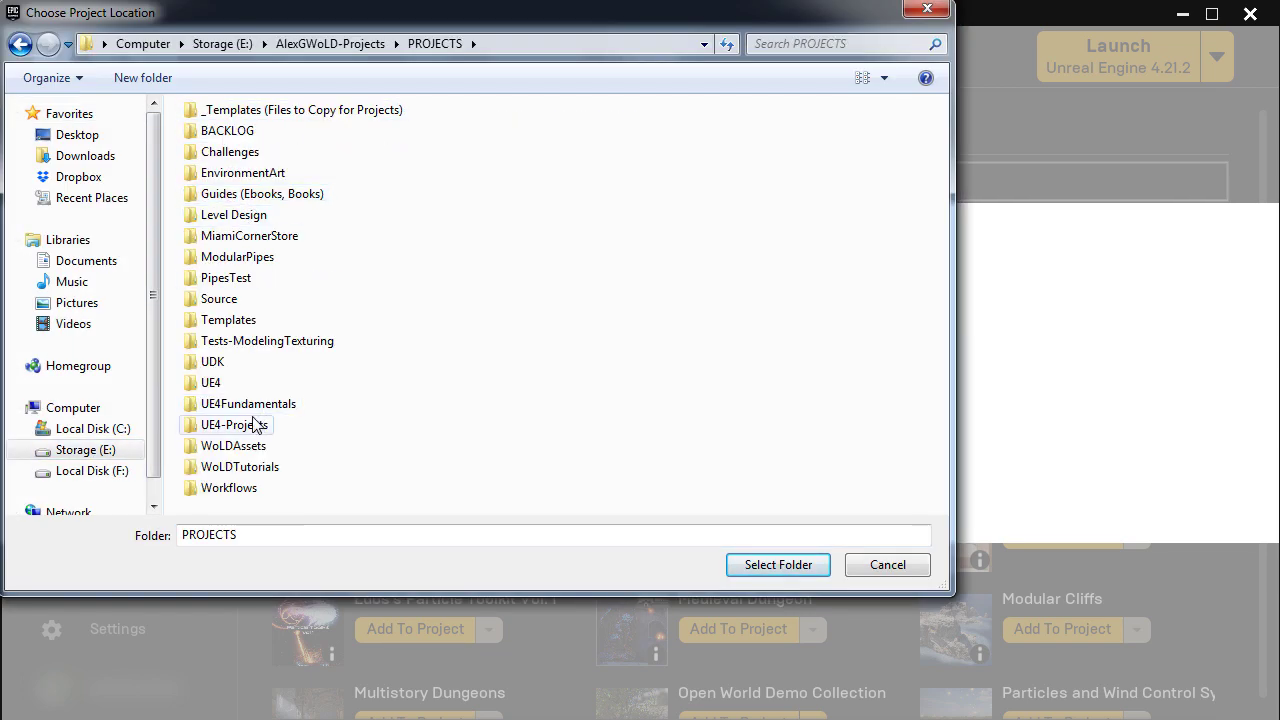
double_click(255, 427)
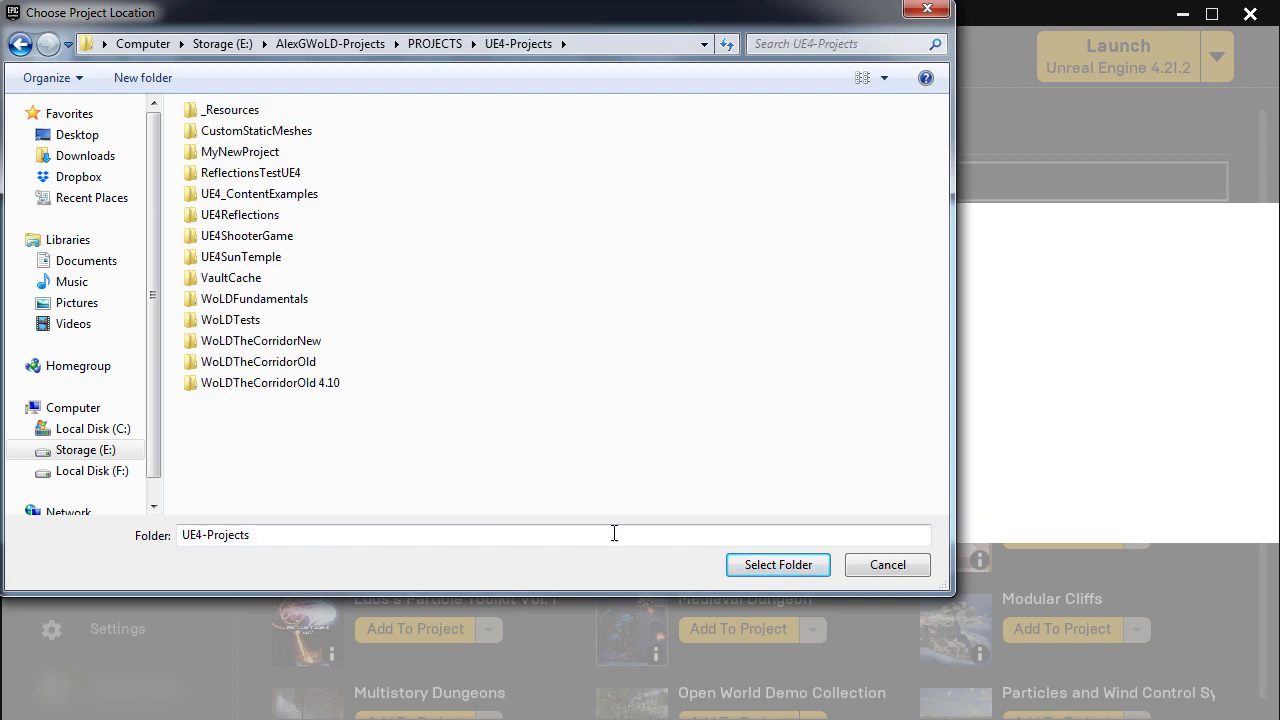
left_click(776, 564)
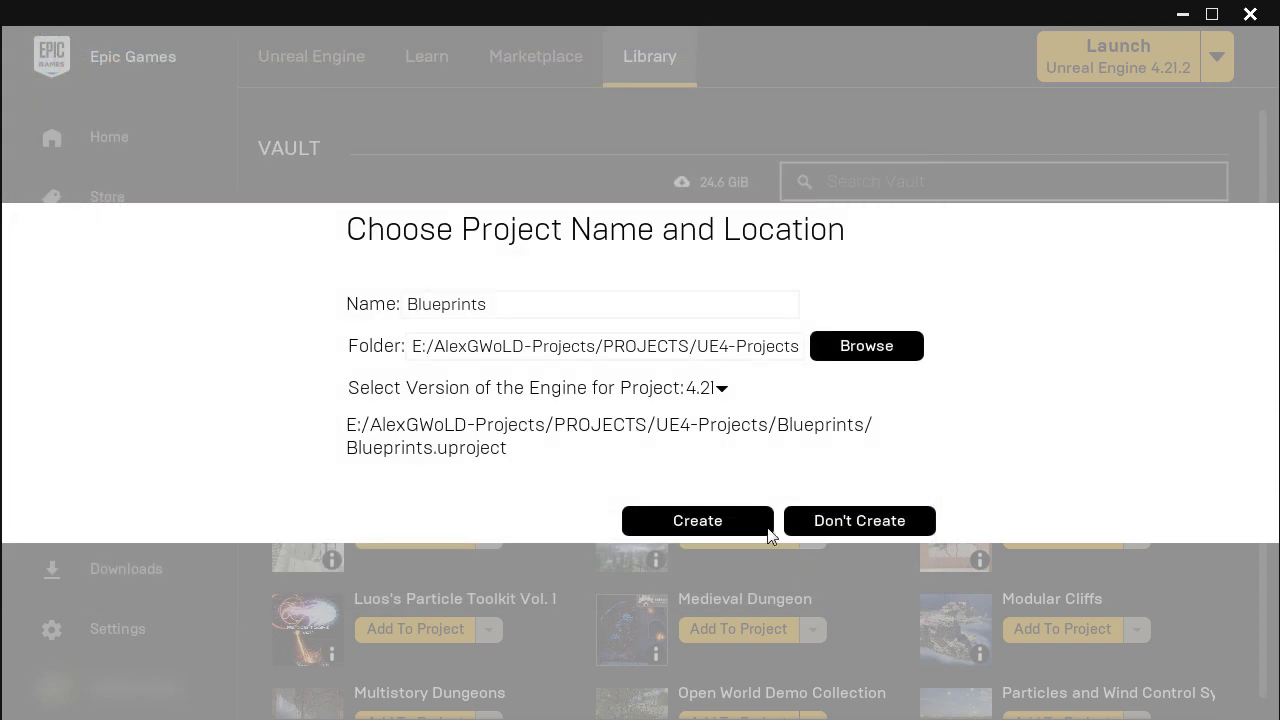
Name the new project UE4Blueprints and create it.
left_click(410, 303)
type("UE4")
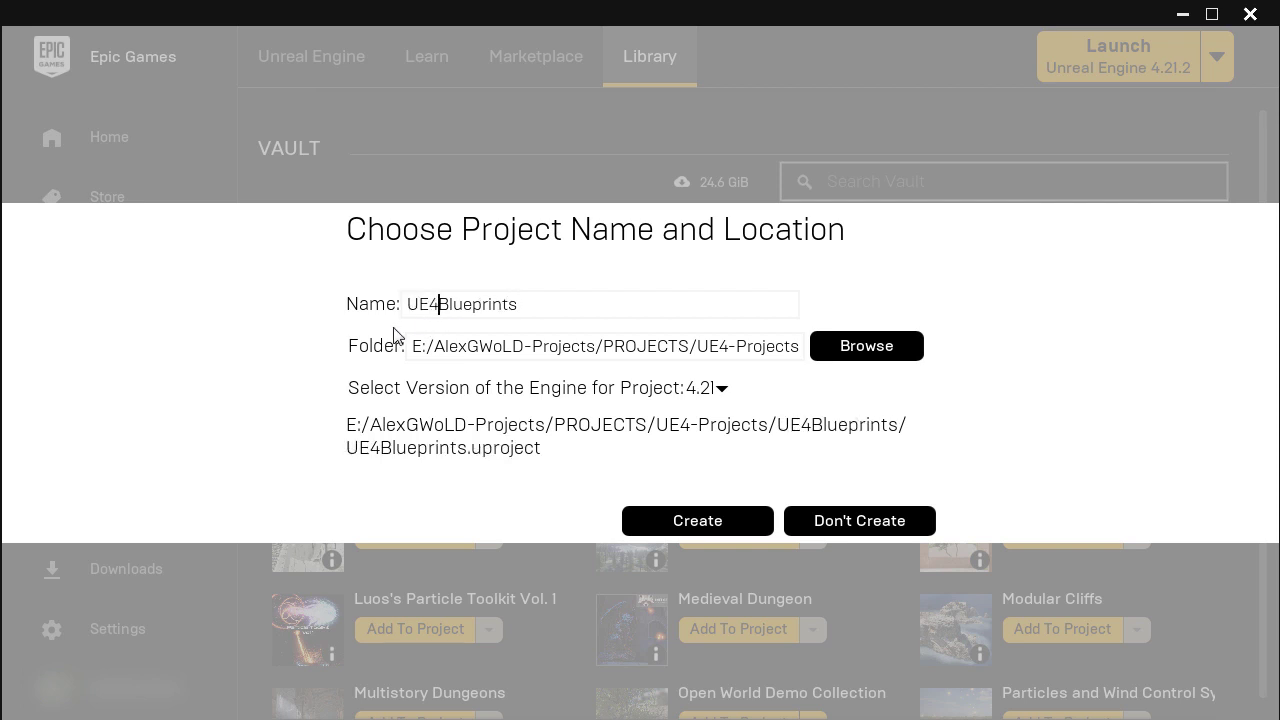
left_click(676, 521)
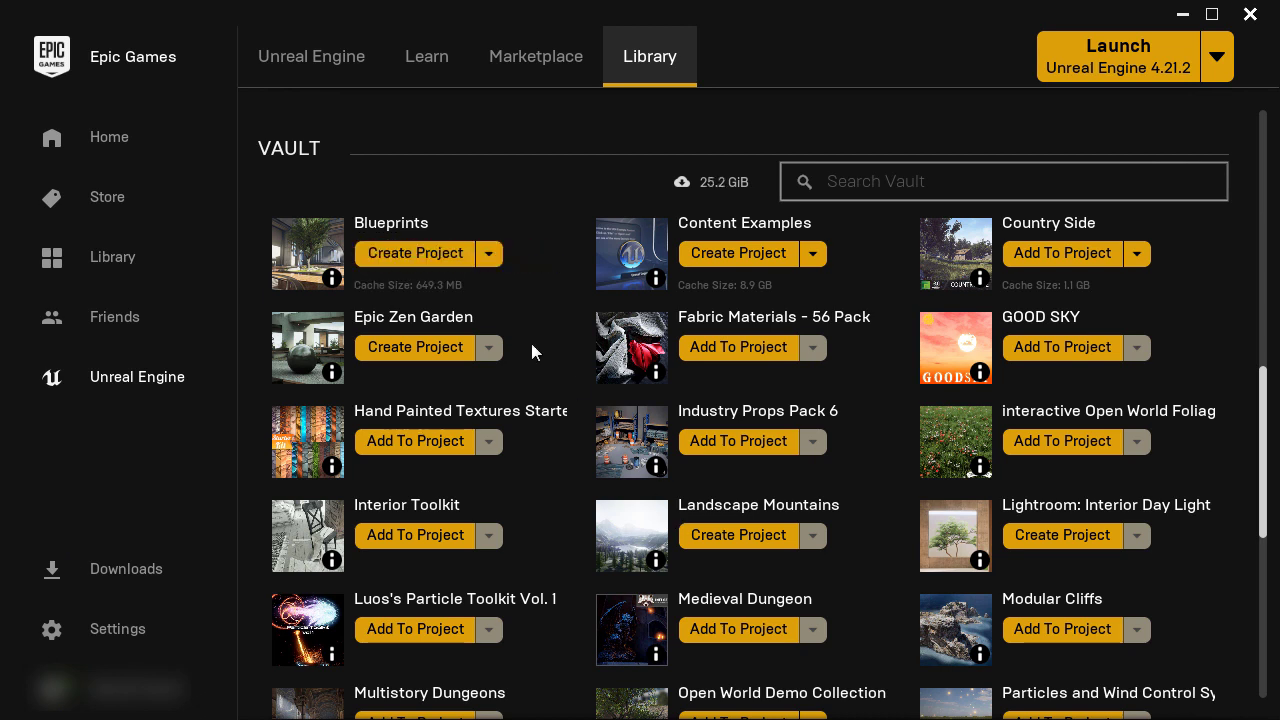
Check for the UE4Blueprints project among the library's projects and for its folder in UE4-Projects in Windows Explorer.
left_click_drag(1262, 450, 1276, 236)
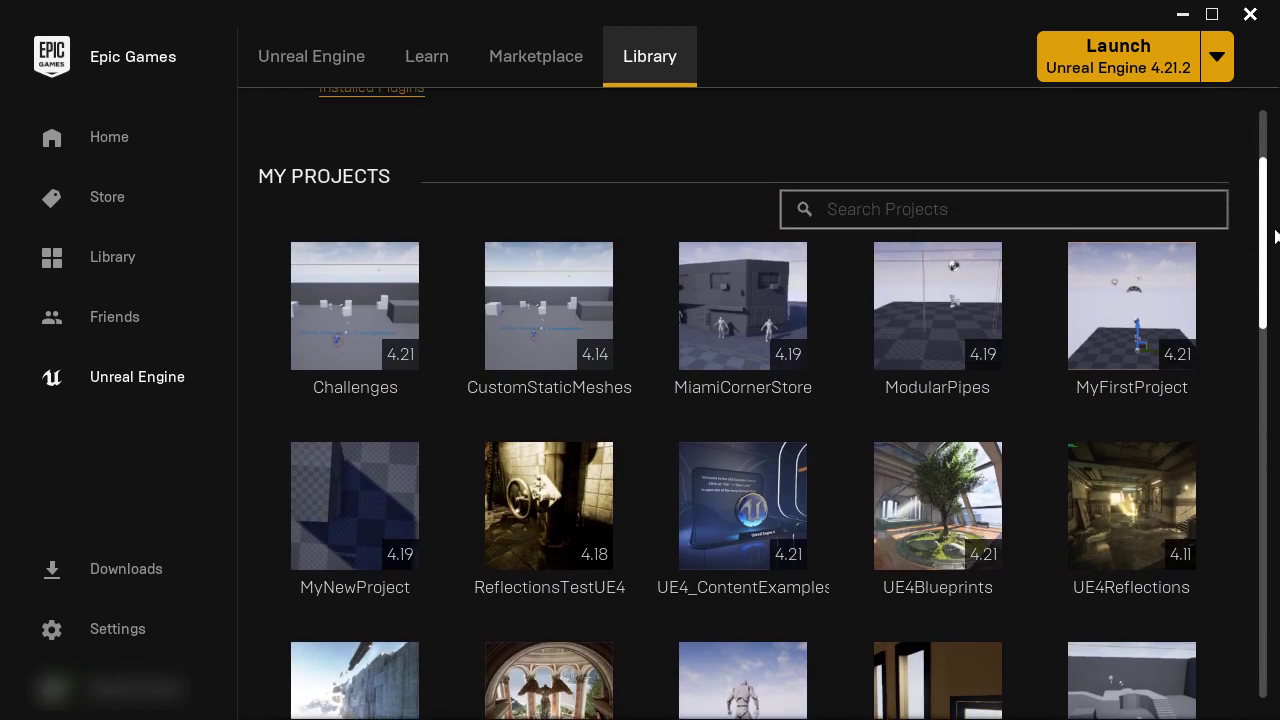
scroll(1276, 236, "down", 2)
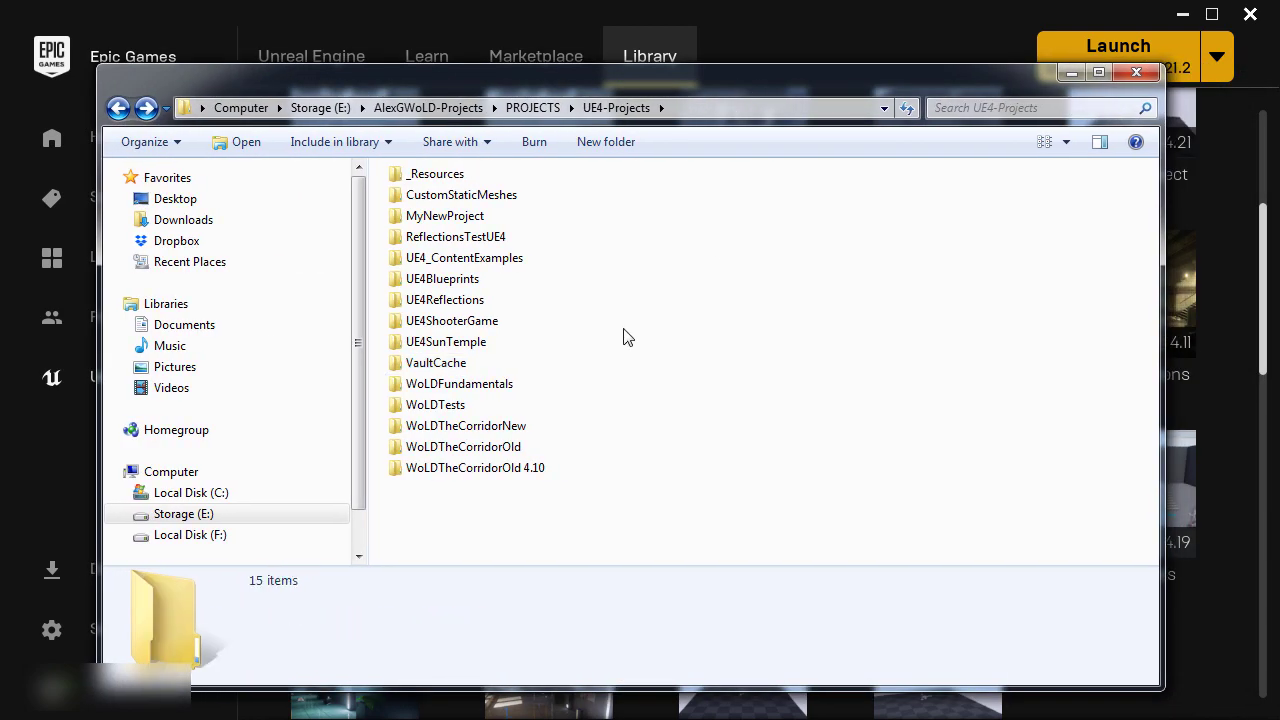
left_click(472, 281)
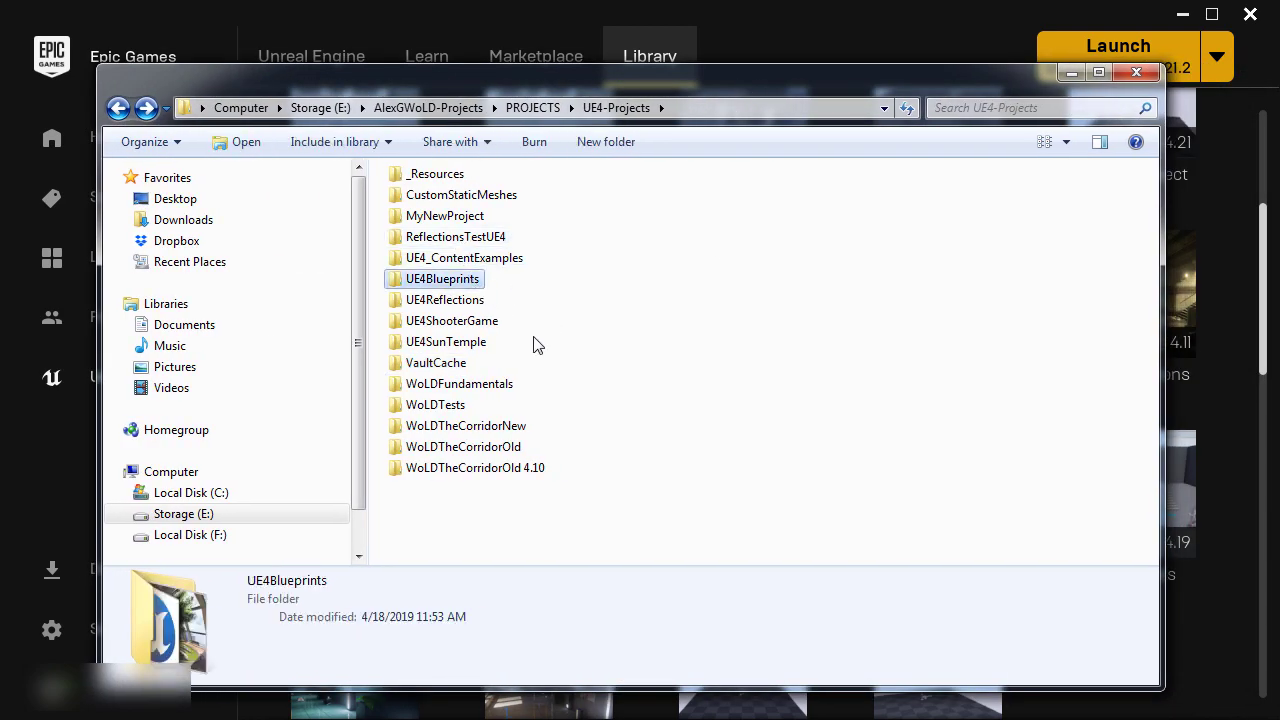
Open the VaultCache folder in UE4-Projects and inspect the BlueprintExamples_4.21 folder and the full directory path.
double_click(440, 364)
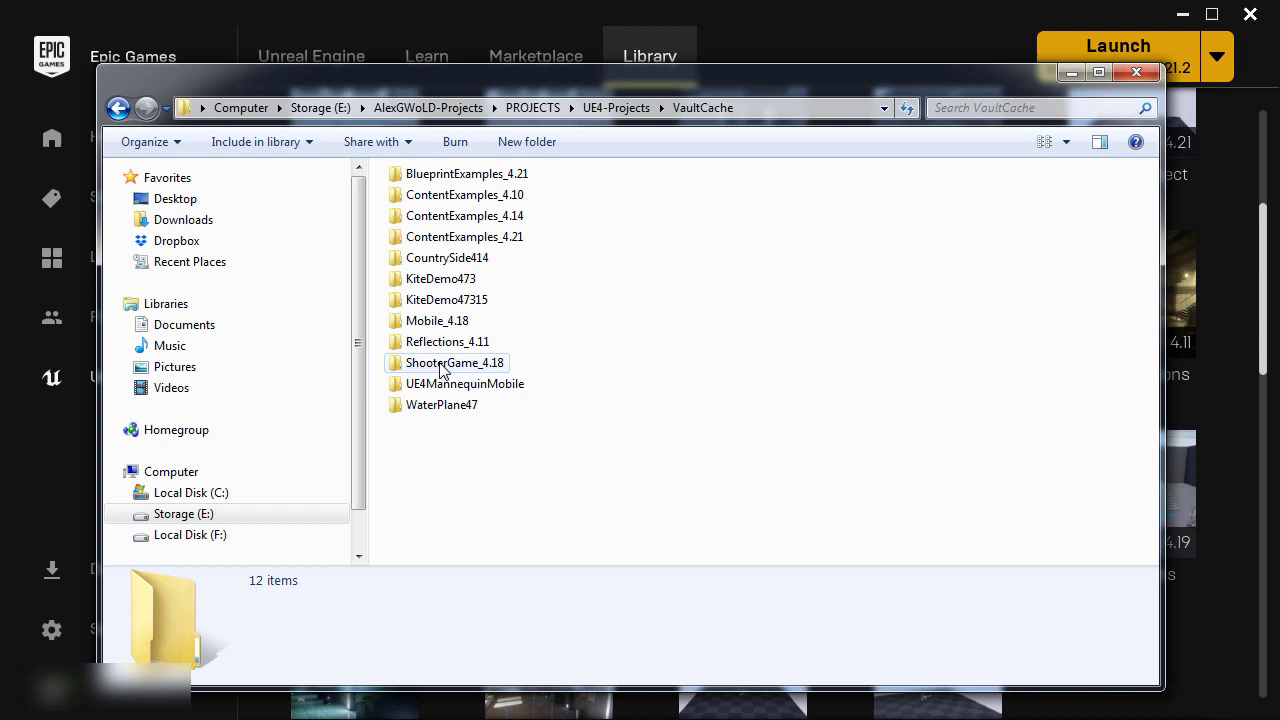
left_click(505, 176)
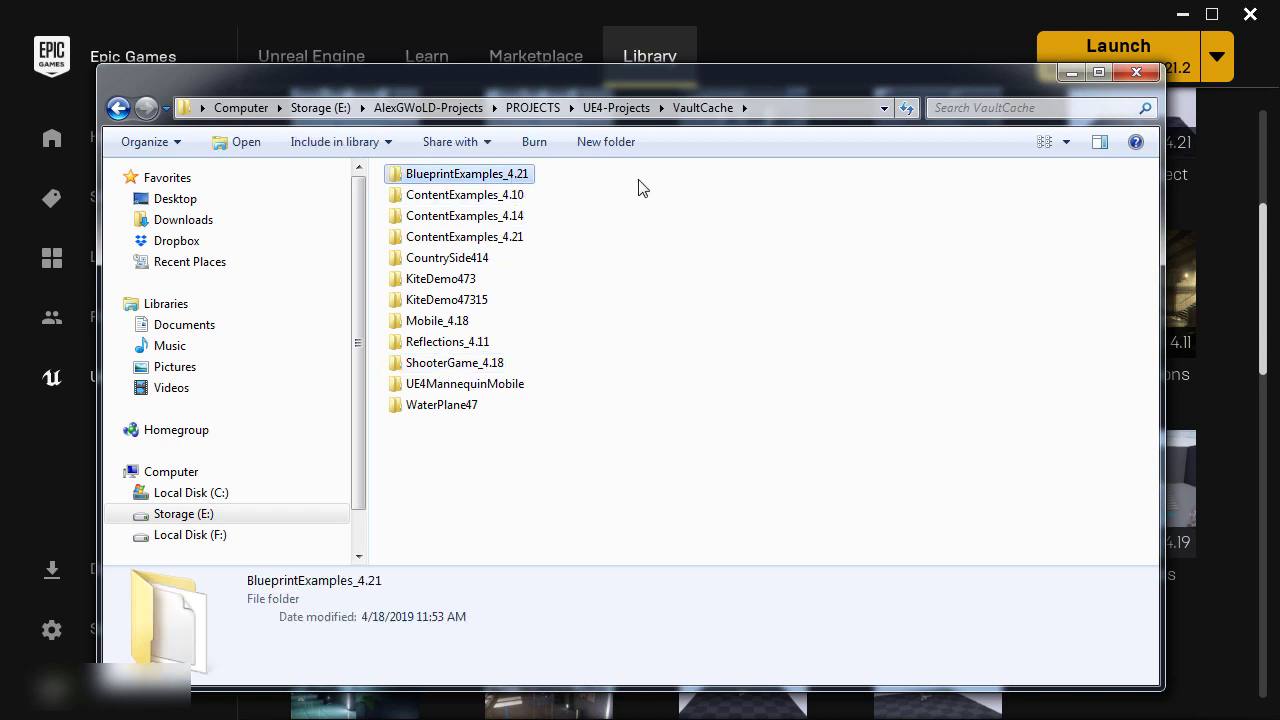
left_click(792, 105)
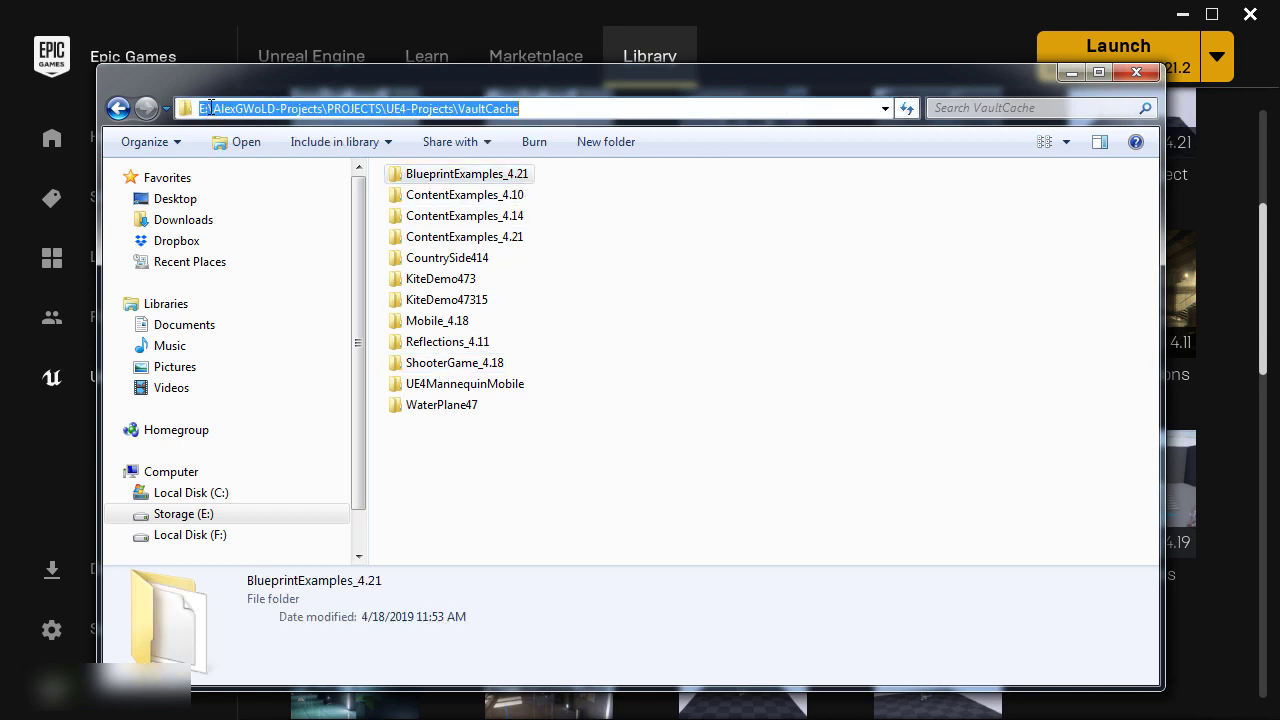
left_click(213, 108)
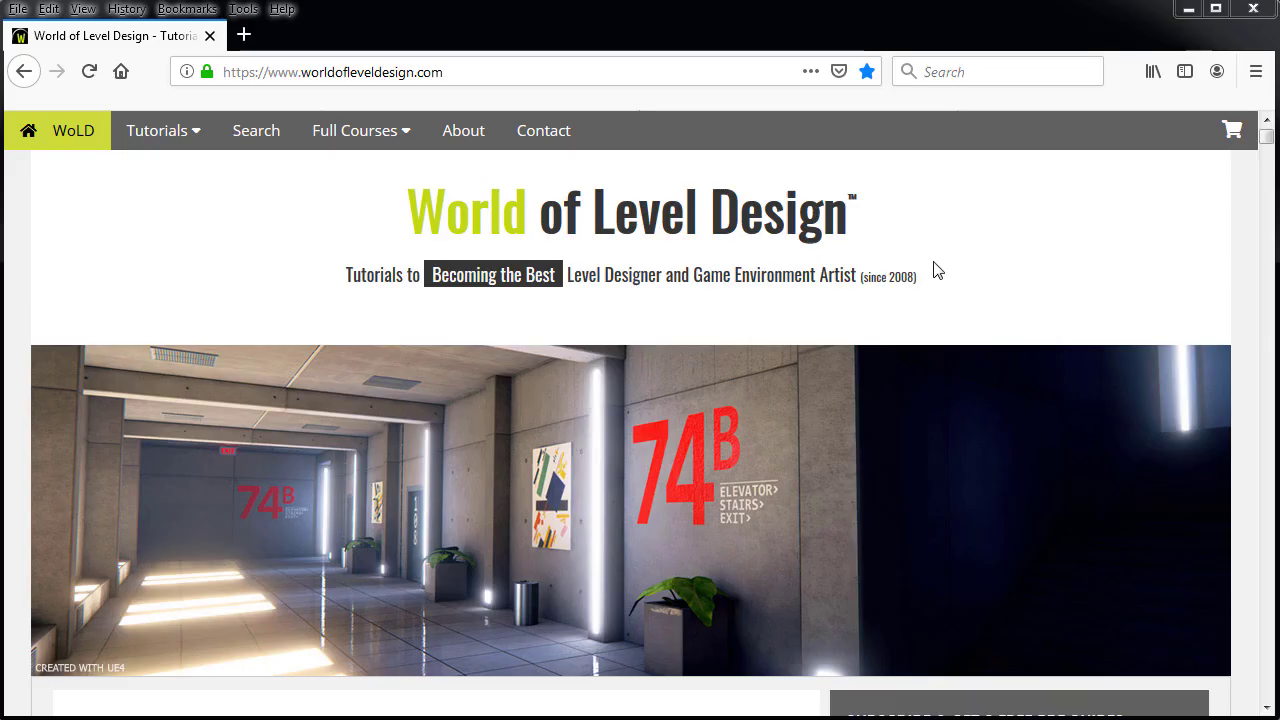
left_click(526, 73)
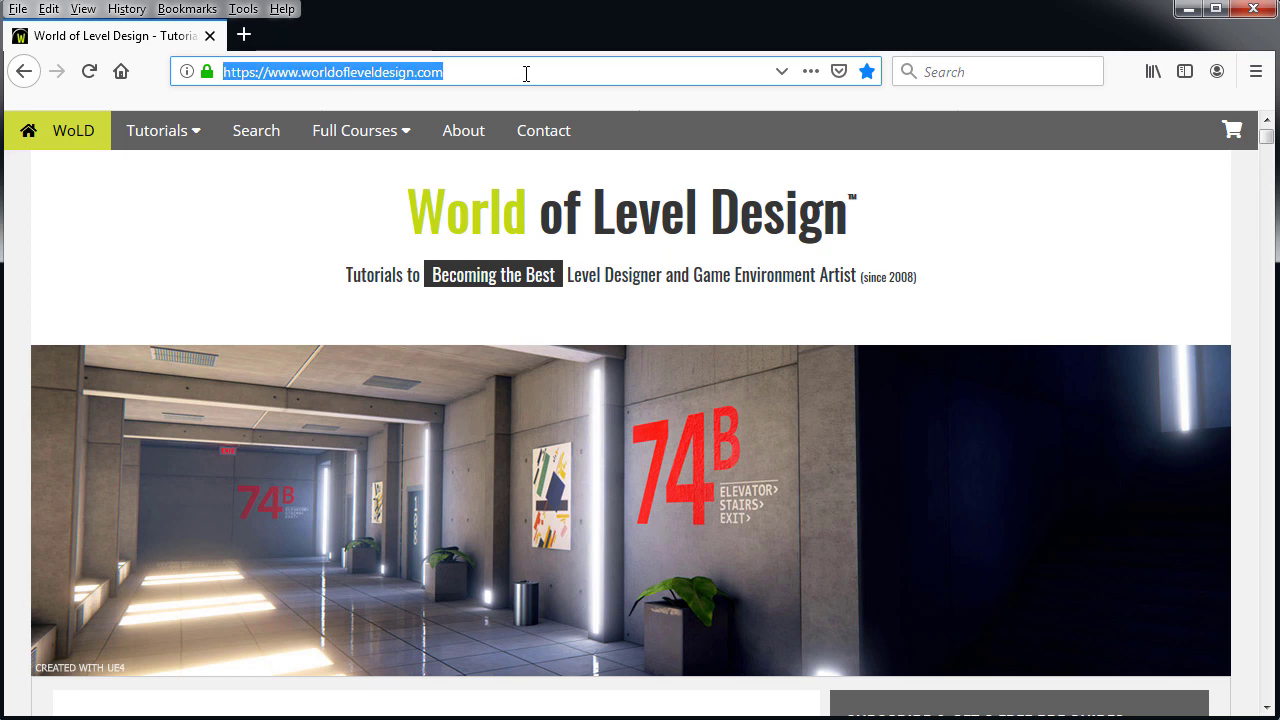